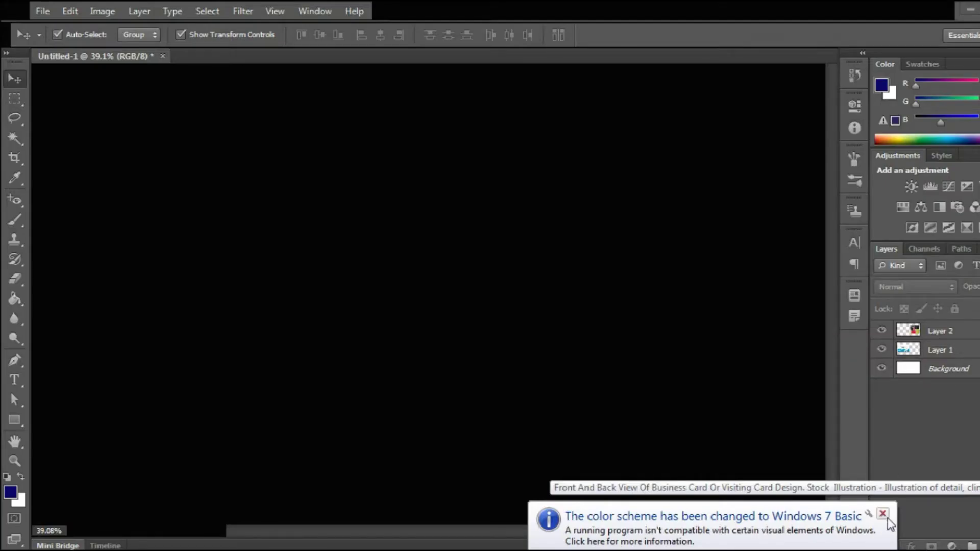
Close the Windows colour-scheme notification balloon covering the card-and-photo document
{"action": "left_click", "coordinate": [882, 513]}
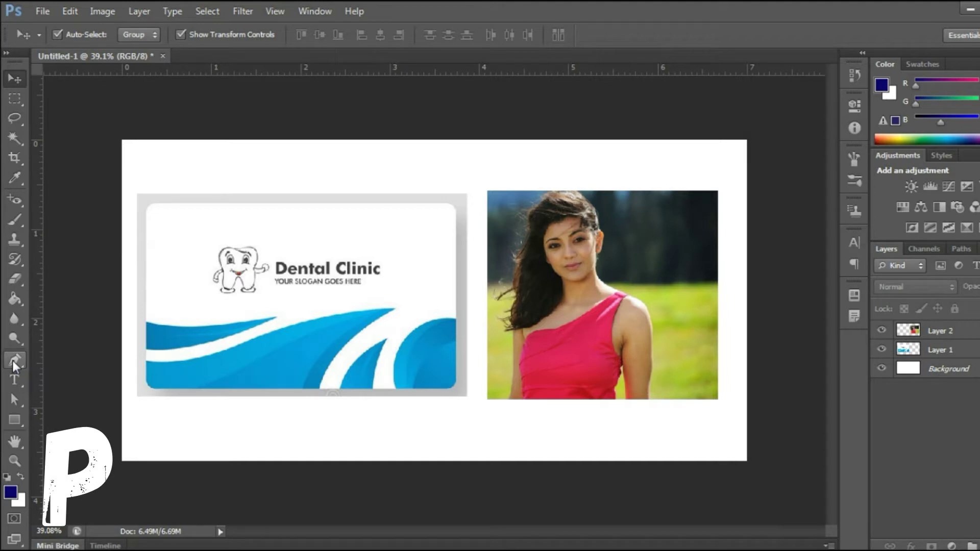
{"action": "left_click", "coordinate": [12, 361]}
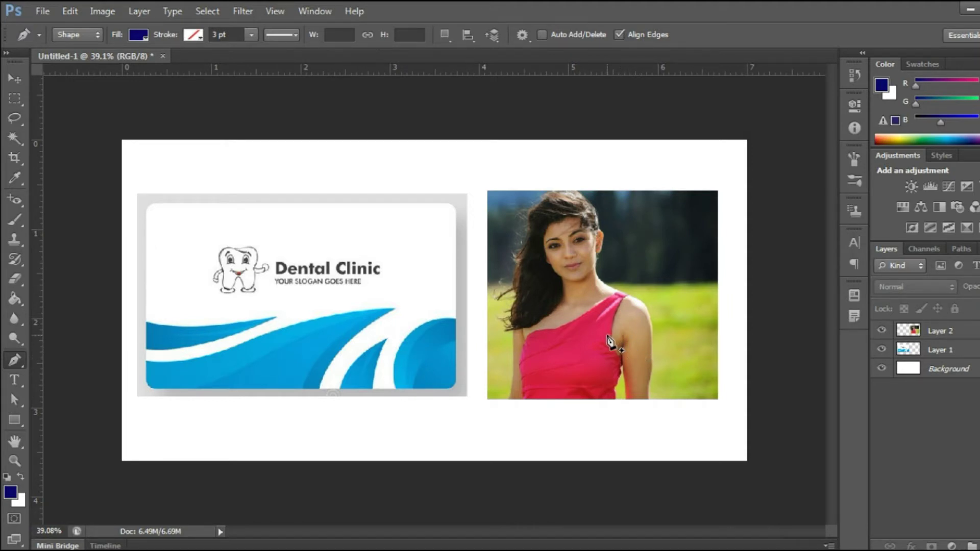
Choose the standard Pen Tool from the pen flyout for drawing shape paths
{"action": "right_click", "coordinate": [16, 359]}
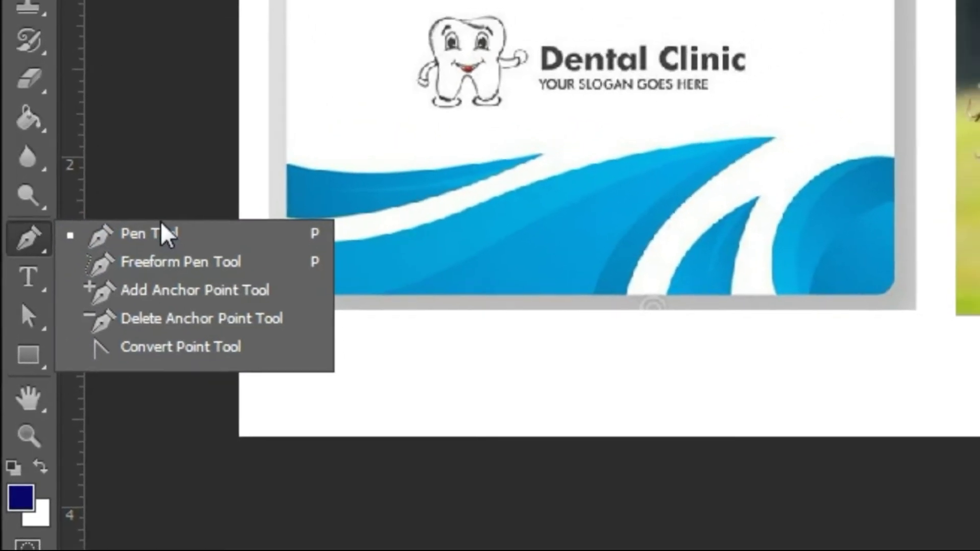
{"action": "left_click", "coordinate": [168, 234]}
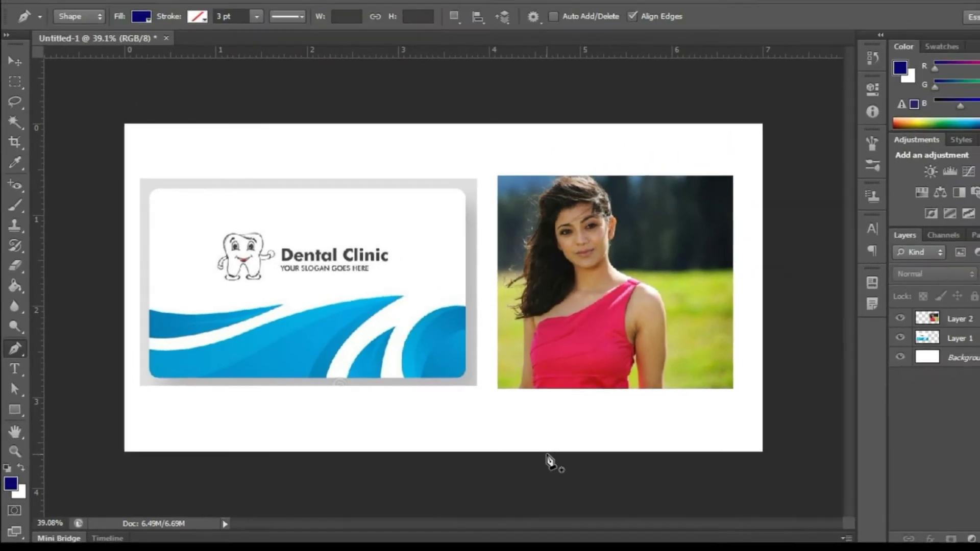
Zoom into the business card and place the first anchor at the upper wave's left edge
{"action": "key", "text": "ctrl+plus"}
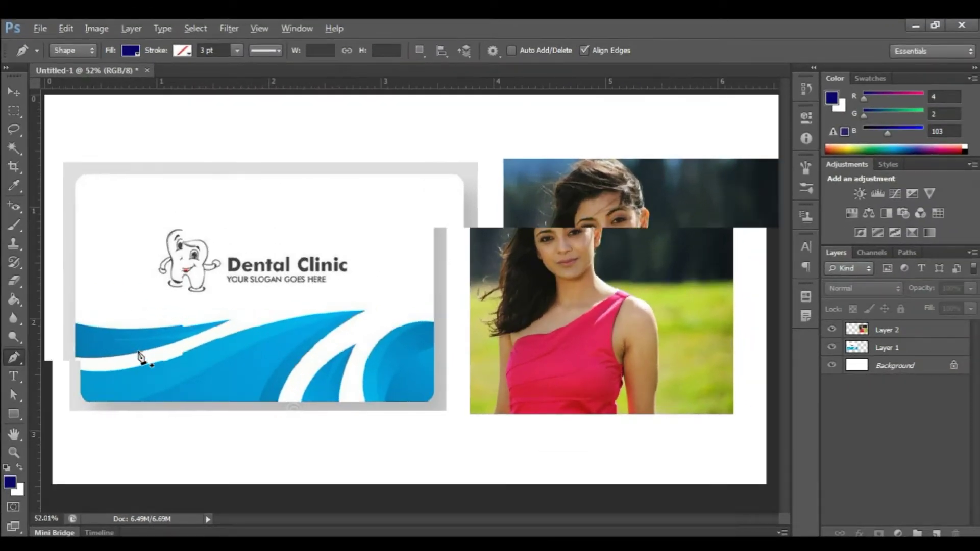
{"action": "scroll", "coordinate": [139, 355], "scroll_direction": "up", "scroll_amount": 2}
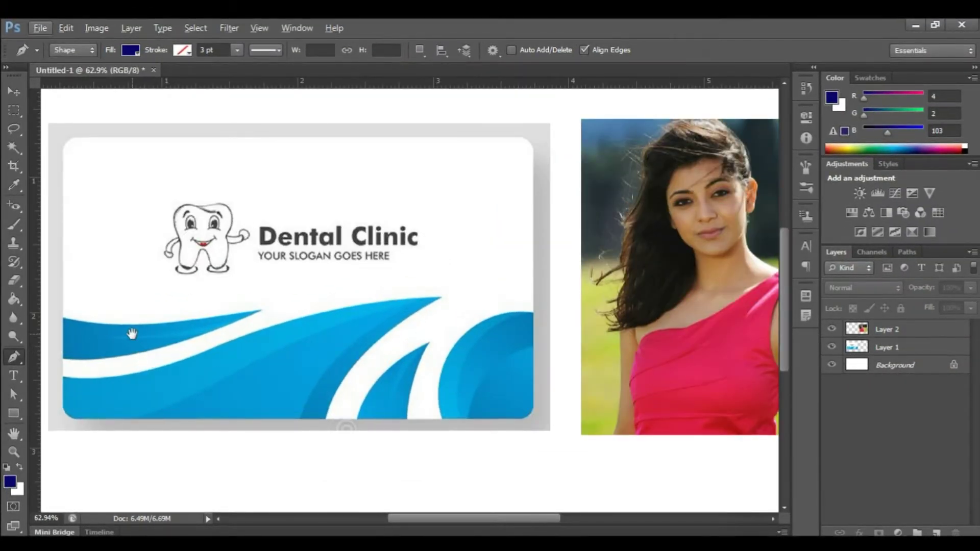
{"action": "left_click_drag", "start_coordinate": [131, 334], "coordinate": [276, 332]}
{"action": "scroll", "coordinate": [258, 344], "scroll_direction": "up", "scroll_amount": 1}
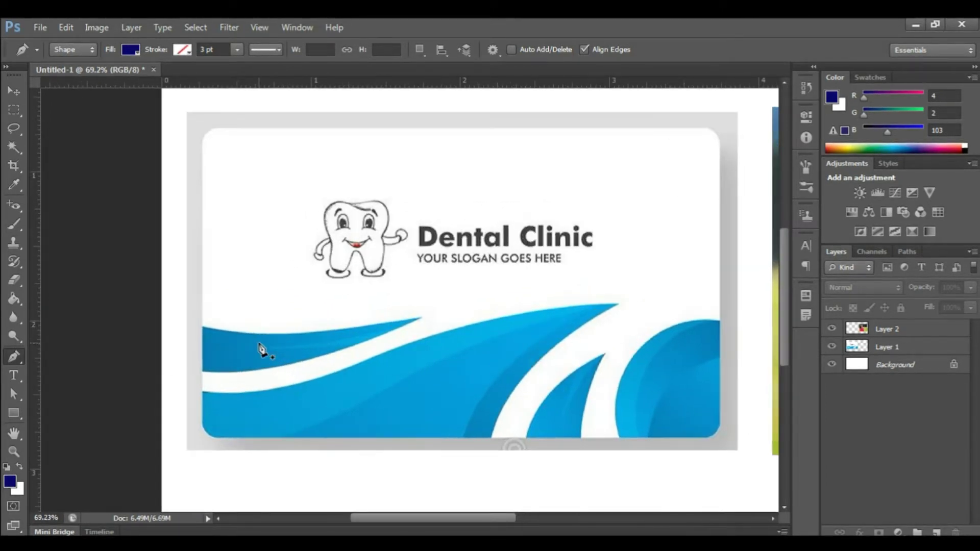
{"action": "scroll", "coordinate": [259, 349], "scroll_direction": "up", "scroll_amount": 1}
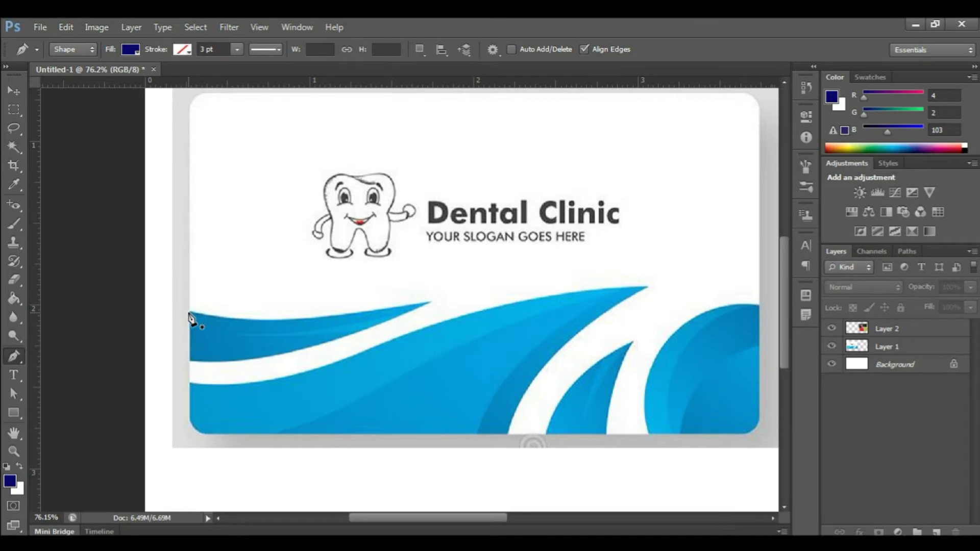
{"action": "left_click", "coordinate": [188, 312]}
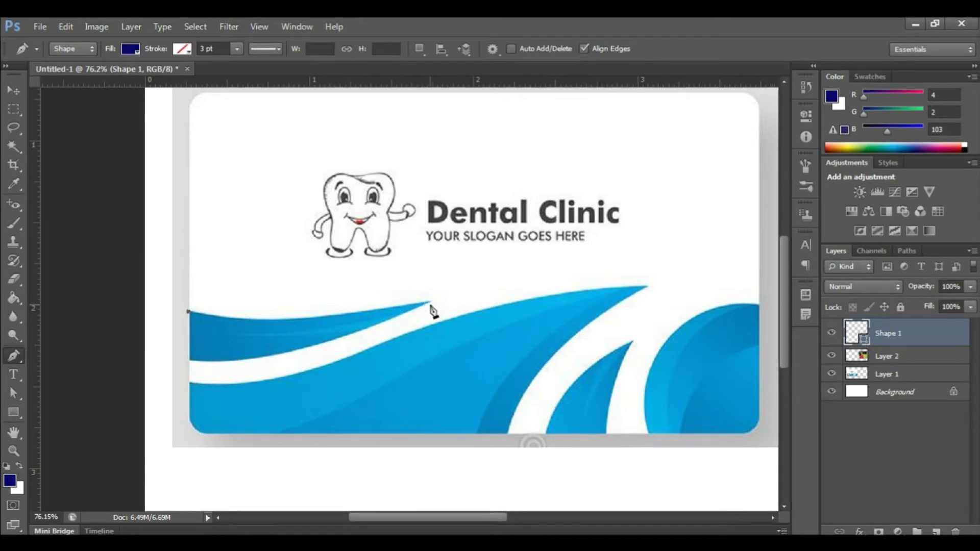
Trace the card's upper blue wave with curved anchors and close the red-filled shape
{"action": "mouse_move", "coordinate": [429, 303]}
{"action": "left_mouse_down"}
{"action": "mouse_move", "coordinate": [562, 260]}
{"action": "mouse_move", "coordinate": [589, 278]}
{"action": "left_mouse_up"}
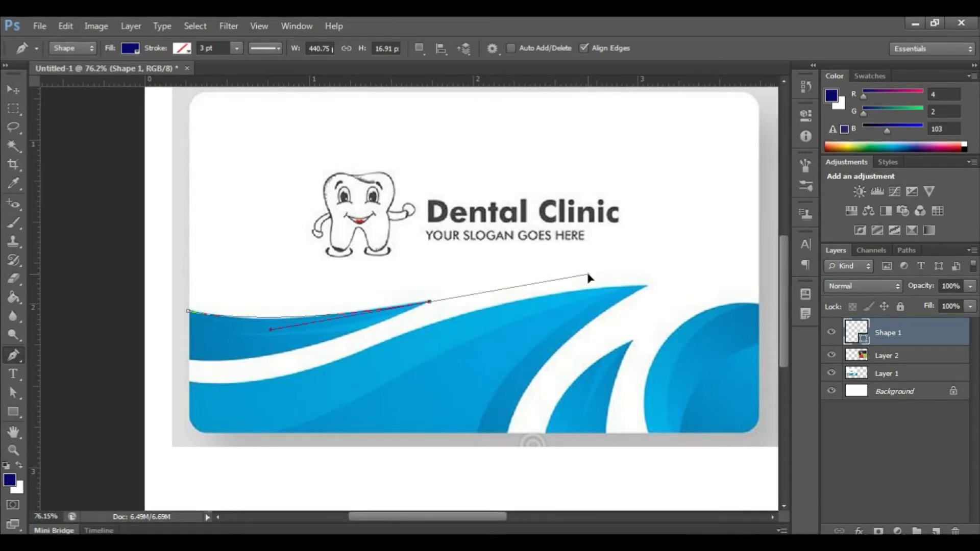
{"action": "left_click_drag", "start_coordinate": [589, 278], "coordinate": [588, 276]}
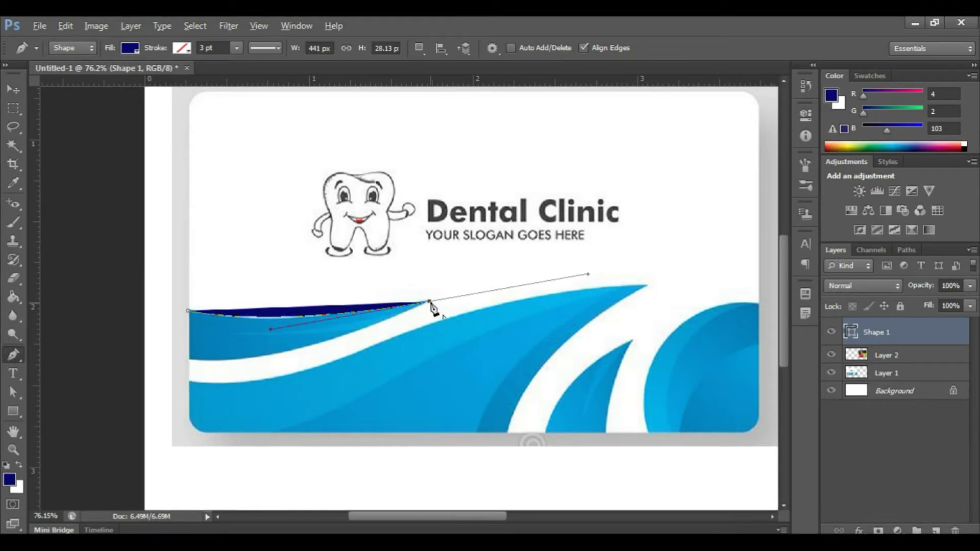
{"action": "key", "text": "alt"}
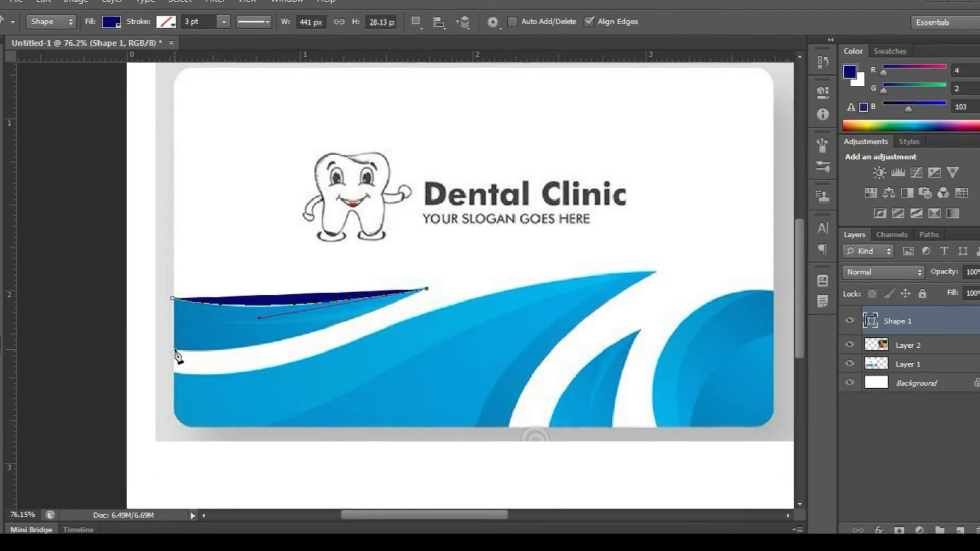
{"action": "mouse_move", "coordinate": [188, 356]}
{"action": "left_mouse_down"}
{"action": "mouse_move", "coordinate": [167, 336]}
{"action": "mouse_move", "coordinate": [77, 332]}
{"action": "left_mouse_up"}
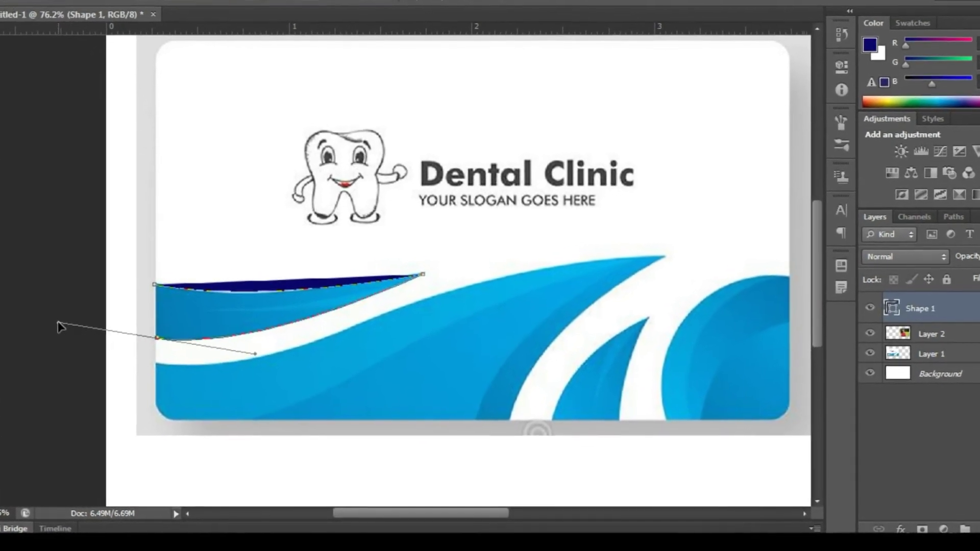
{"action": "left_click", "coordinate": [152, 335], "text": "alt"}
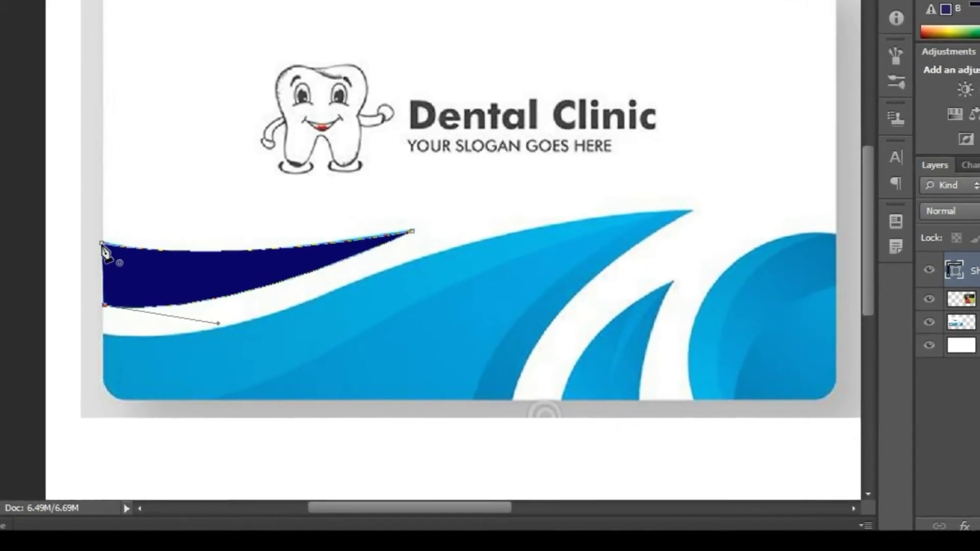
{"action": "left_click", "coordinate": [98, 240]}
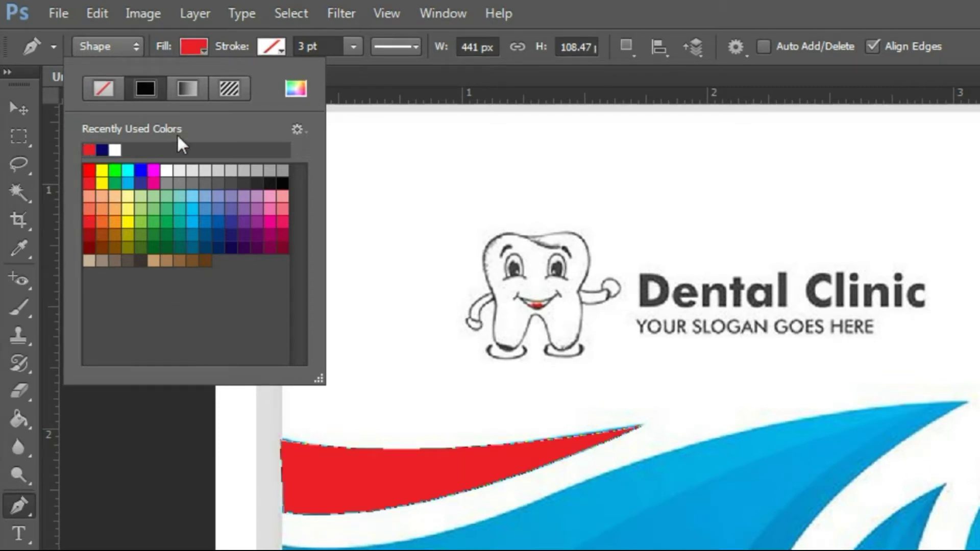
Give the red wave shape a black stroke 1 pt wide
{"action": "left_click", "coordinate": [270, 47]}
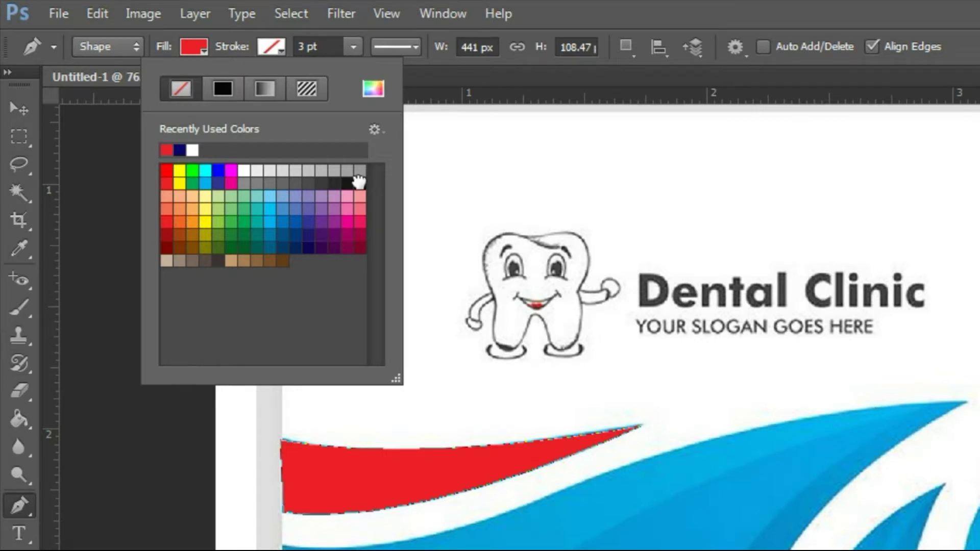
{"action": "left_click", "coordinate": [359, 183]}
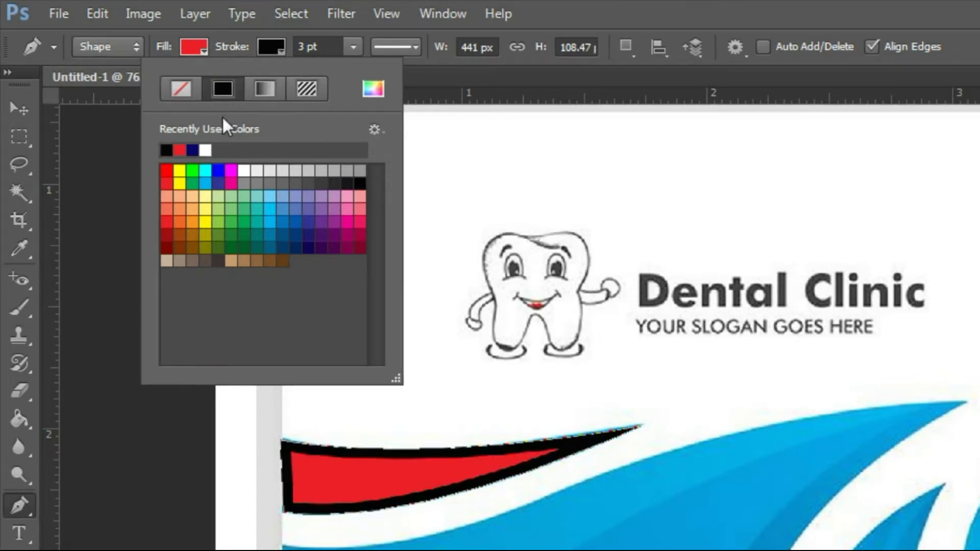
{"action": "left_click", "coordinate": [313, 49]}
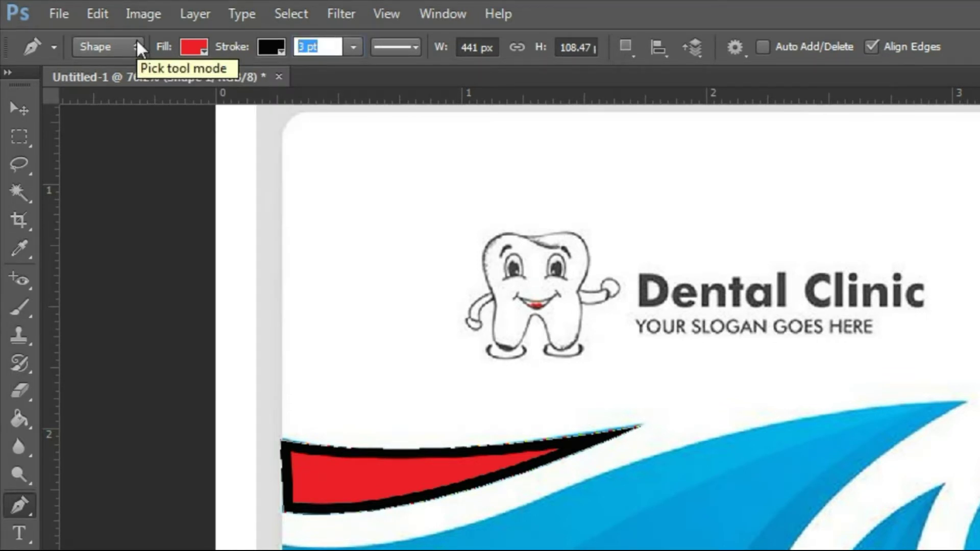
{"action": "type", "text": "1"}
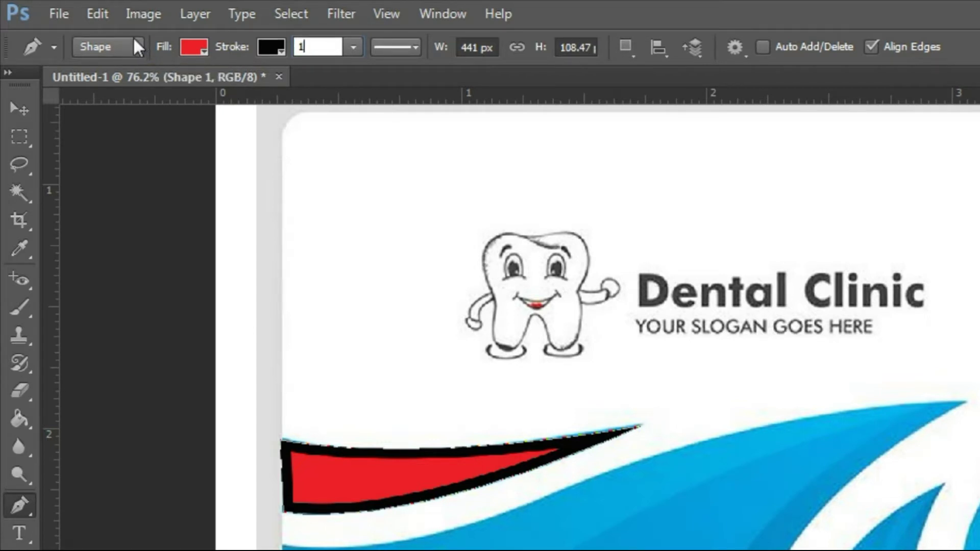
{"action": "left_click", "coordinate": [397, 47]}
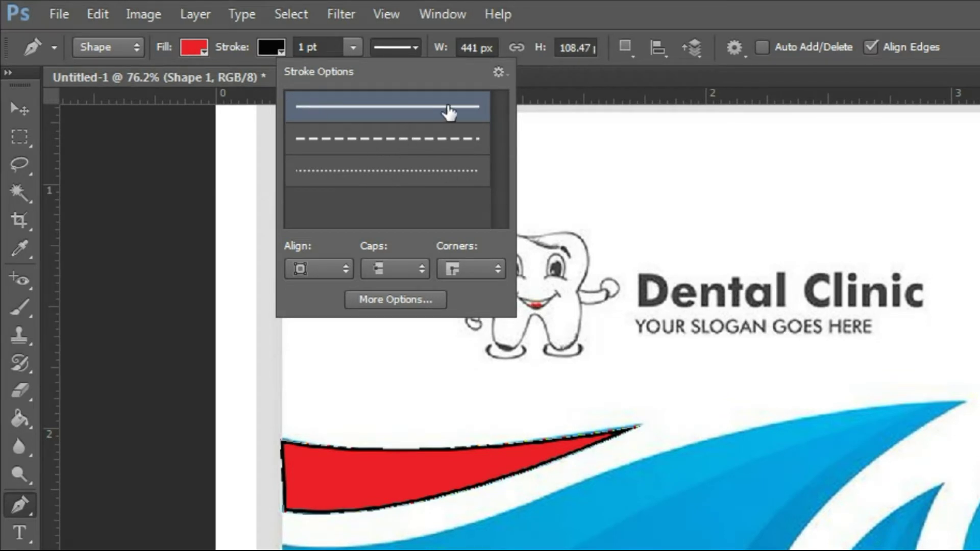
Try dotted and dashed outline styles, then settle on a solid line
{"action": "left_click", "coordinate": [345, 174]}
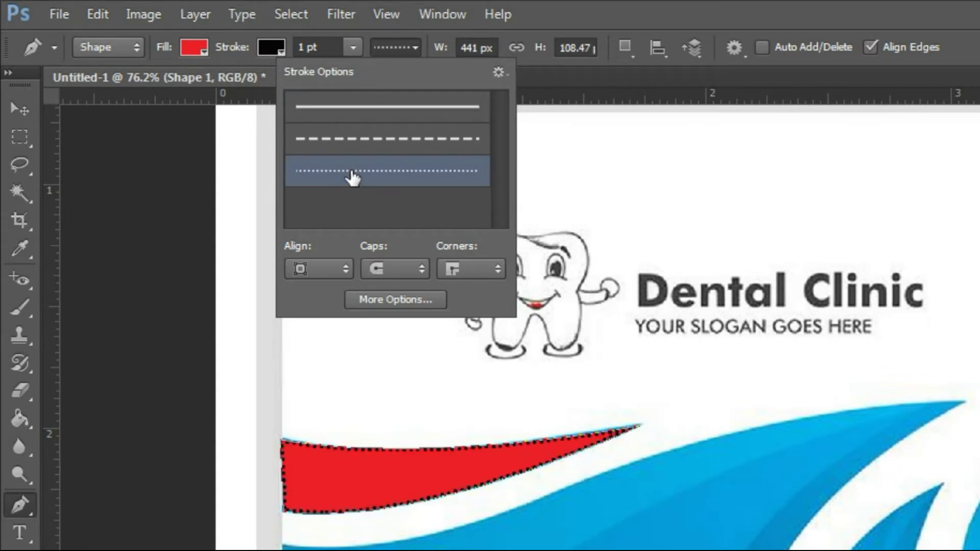
{"action": "left_click", "coordinate": [392, 144]}
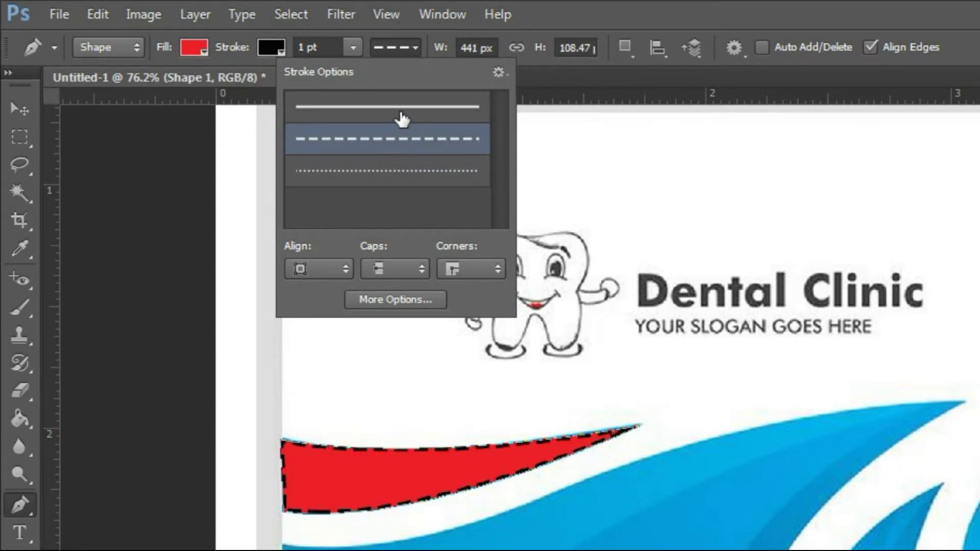
{"action": "left_click", "coordinate": [400, 118]}
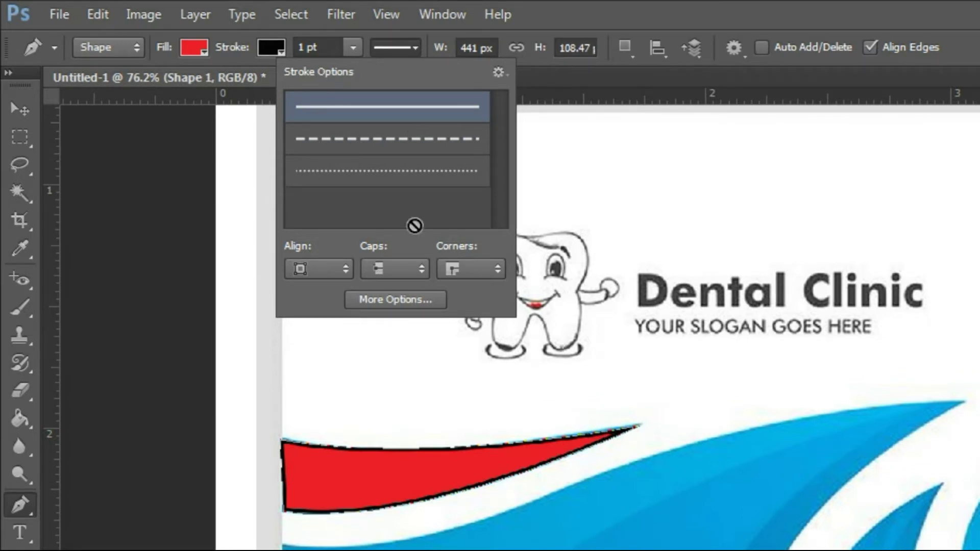
{"action": "left_click", "coordinate": [491, 47]}
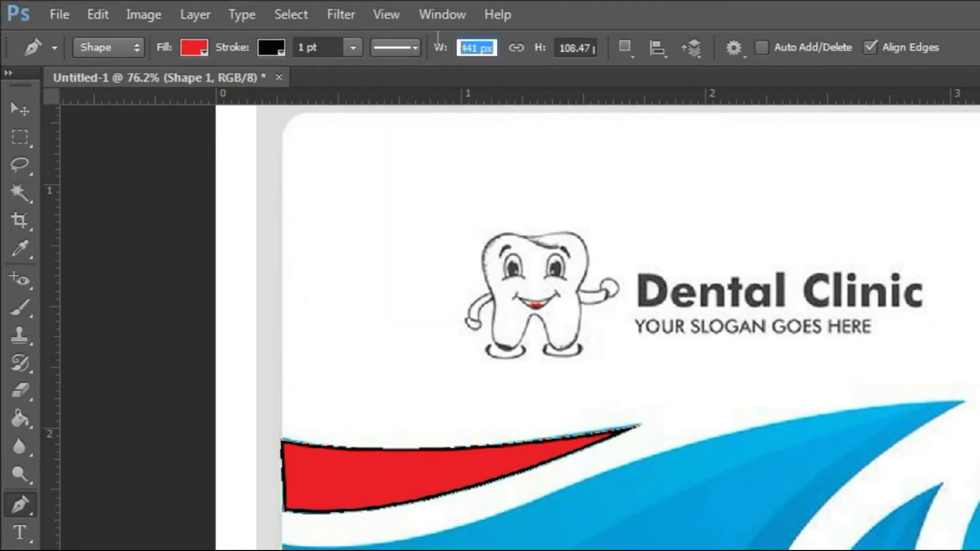
Edit the shape's height field and dismiss the invalid numeric entry error
{"action": "left_click", "coordinate": [595, 47]}
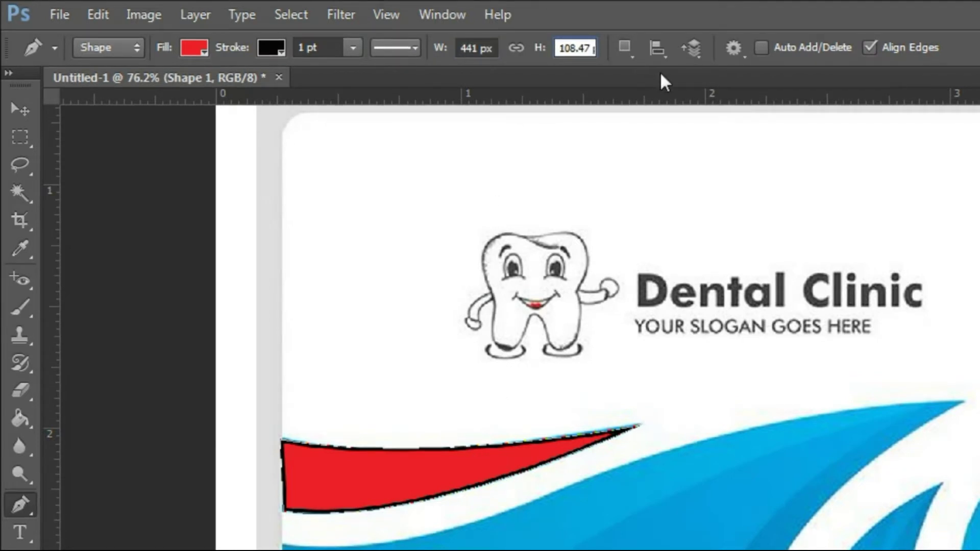
{"action": "left_click", "coordinate": [658, 50]}
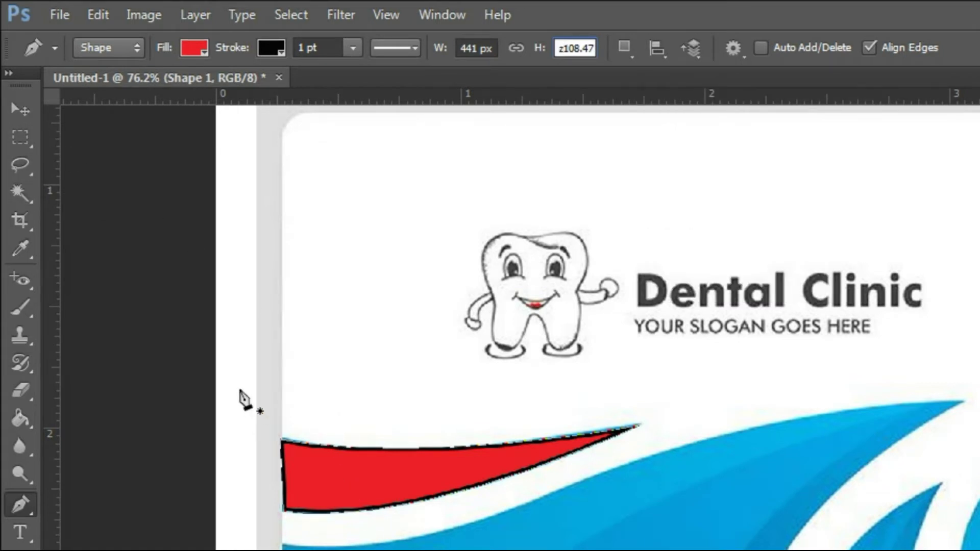
{"action": "key", "text": "Return"}
{"action": "left_click", "coordinate": [758, 319]}
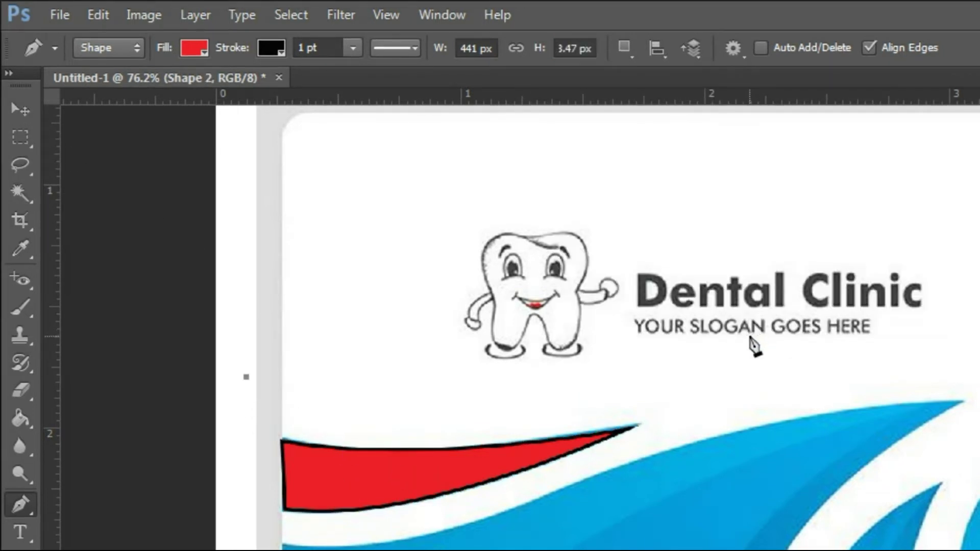
Undo a stray anchor and start the new red shape at the lower wave's left edge
{"action": "key", "text": "v"}
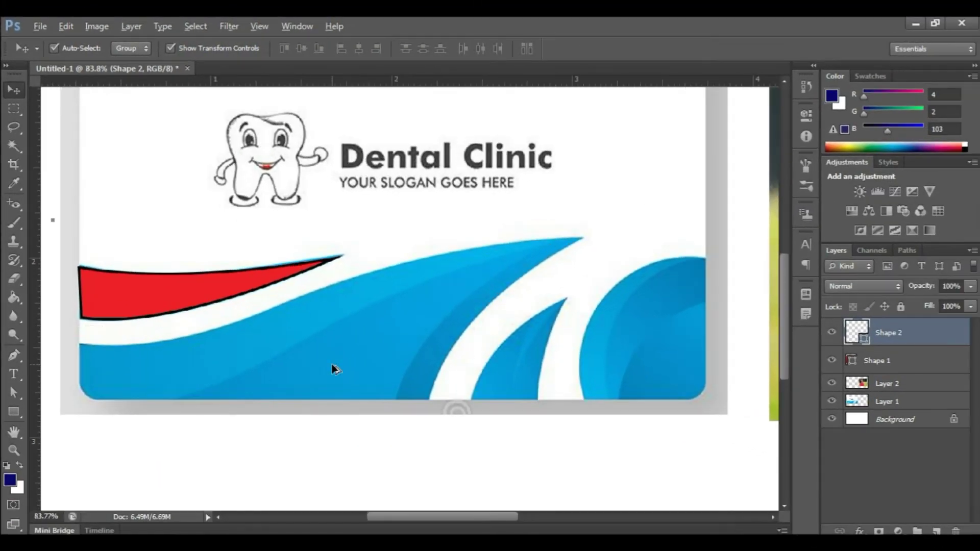
{"action": "scroll", "coordinate": [334, 368], "scroll_direction": "up", "scroll_amount": 3}
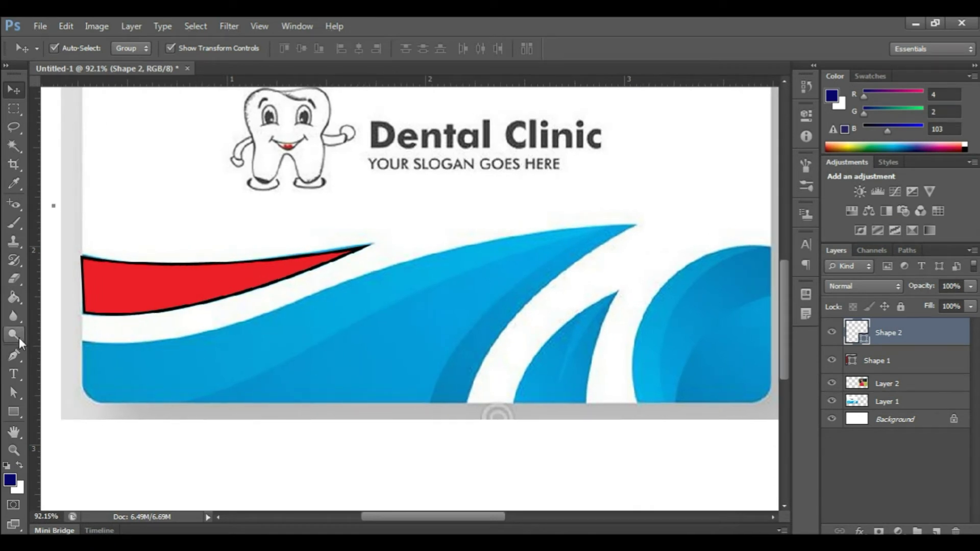
{"action": "left_click", "coordinate": [13, 354]}
{"action": "left_click", "coordinate": [82, 341]}
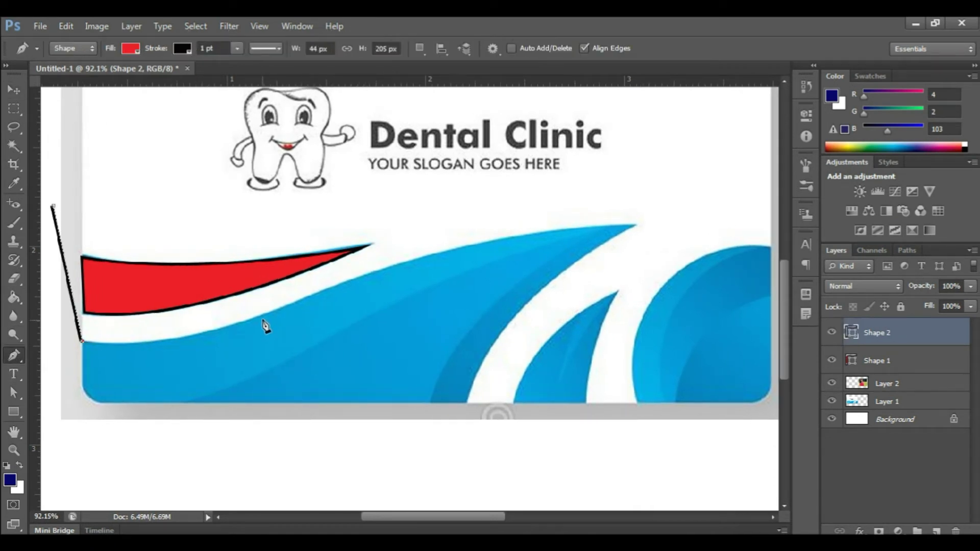
{"action": "key", "text": "ctrl+alt+z"}
{"action": "key", "text": "ctrl+alt+z"}
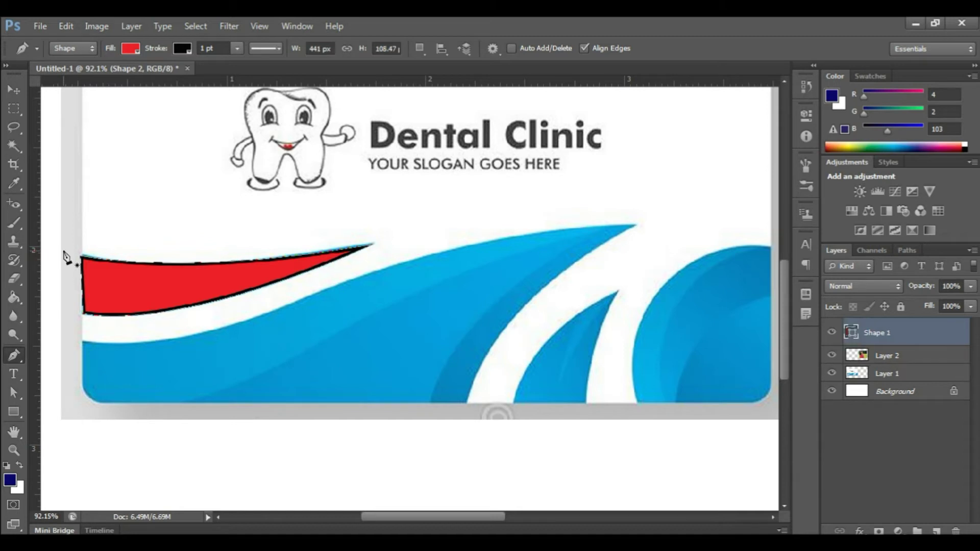
{"action": "left_click", "coordinate": [82, 342]}
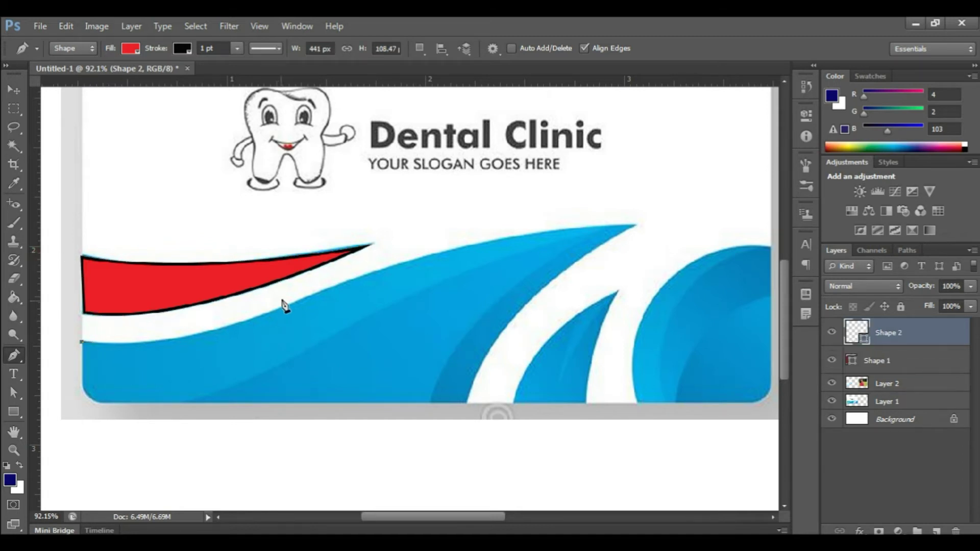
Trace the lower-left blue wave to its tip, down to the card's bottom-left corner
{"action": "left_click_drag", "start_coordinate": [292, 304], "coordinate": [381, 259]}
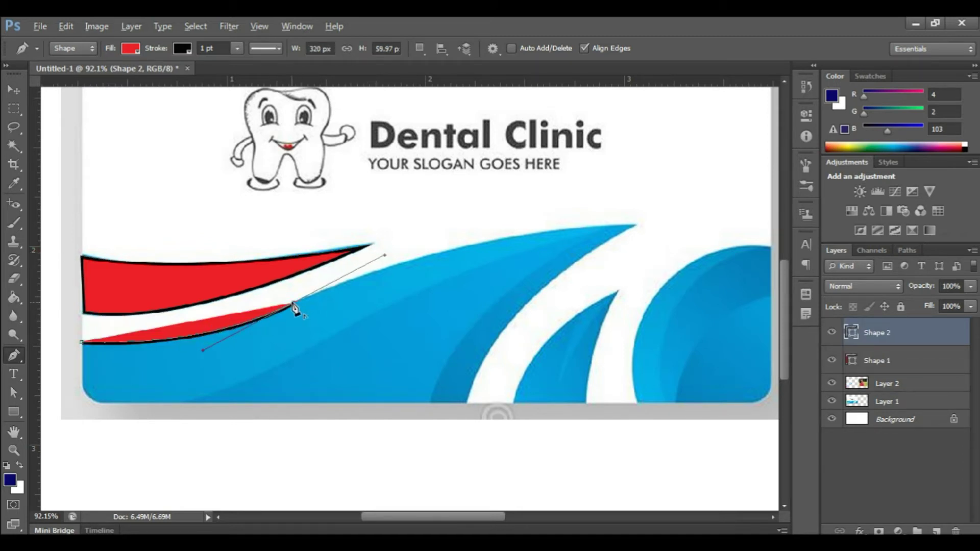
{"action": "left_click_drag", "start_coordinate": [633, 226], "coordinate": [723, 243]}
{"action": "left_click", "coordinate": [633, 226], "text": "alt"}
{"action": "left_click_drag", "start_coordinate": [467, 403], "coordinate": [454, 502]}
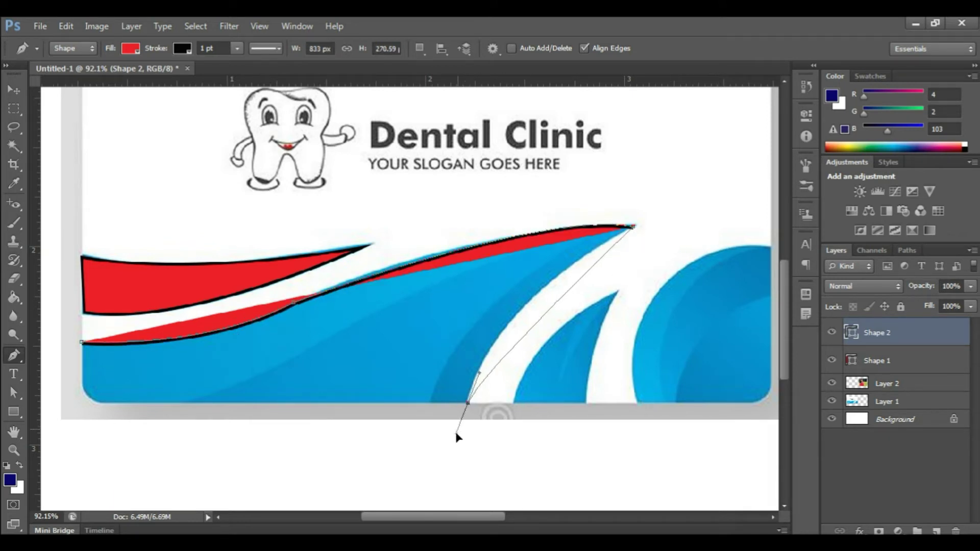
{"action": "left_click", "coordinate": [467, 404]}
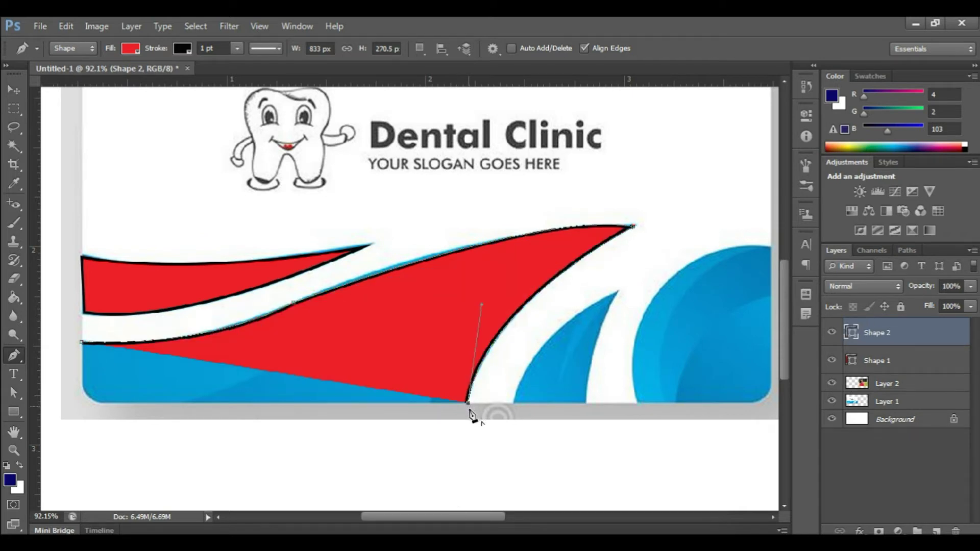
{"action": "left_click", "coordinate": [103, 402]}
{"action": "left_click_drag", "start_coordinate": [85, 394], "coordinate": [81, 377]}
{"action": "left_click", "coordinate": [85, 395], "text": "alt"}
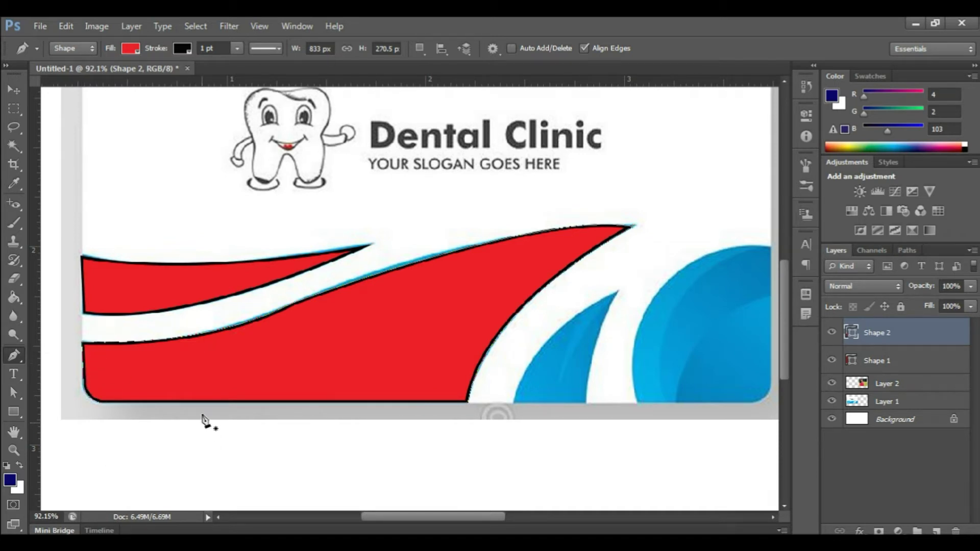
{"action": "left_click_drag", "start_coordinate": [231, 388], "coordinate": [215, 391]}
{"action": "left_click", "coordinate": [182, 48]}
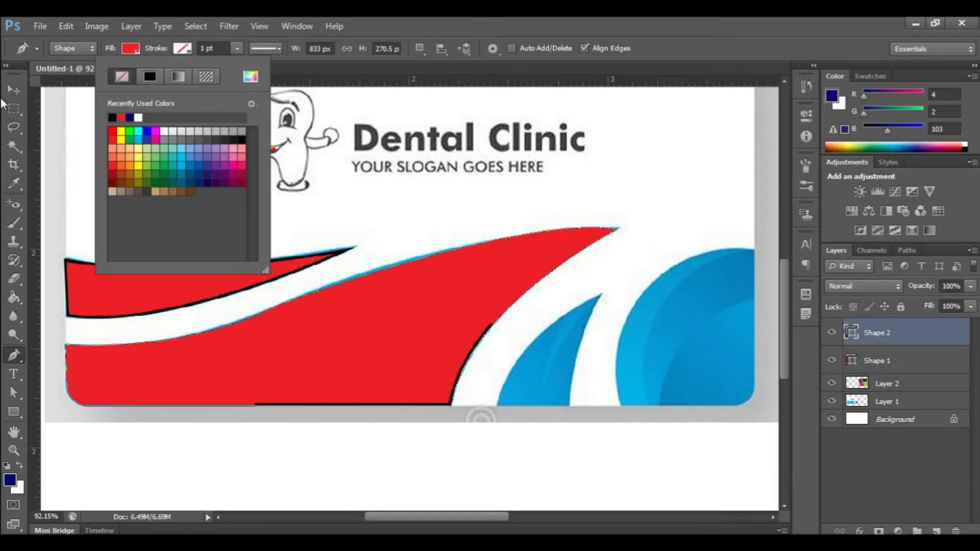
Set the red wave shape's stroke to none
{"action": "left_click", "coordinate": [114, 81]}
{"action": "key", "text": "v"}
{"action": "scroll", "coordinate": [554, 464], "scroll_direction": "up", "scroll_amount": 3}
Trace the blue fin on the card's right as a closed navy shape
{"action": "key", "text": "p"}
{"action": "left_click_drag", "start_coordinate": [490, 400], "coordinate": [339, 409]}
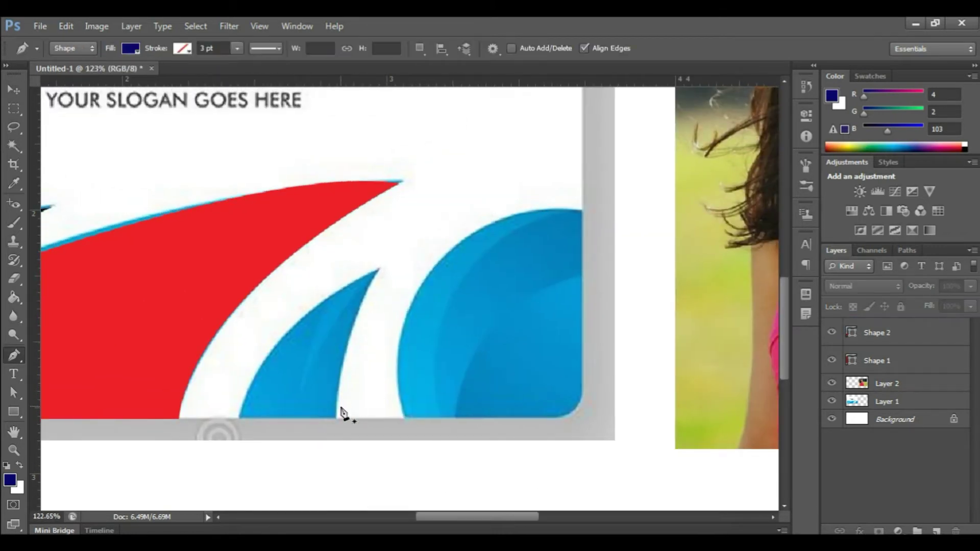
{"action": "left_click", "coordinate": [336, 415]}
{"action": "left_click", "coordinate": [379, 270]}
{"action": "left_click_drag", "start_coordinate": [241, 417], "coordinate": [245, 408]}
{"action": "scroll", "coordinate": [245, 408], "scroll_direction": "down", "scroll_amount": 1}
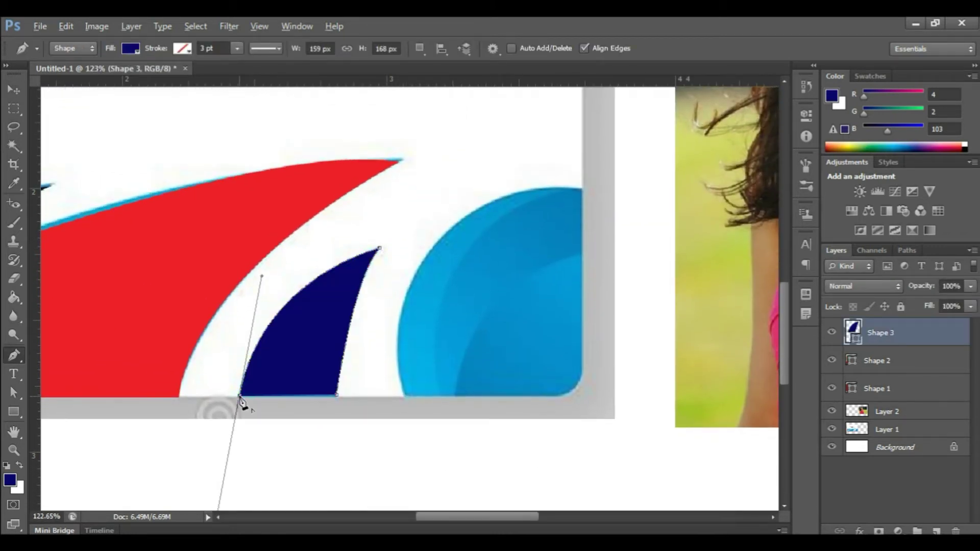
{"action": "left_click", "coordinate": [337, 398]}
{"action": "scroll", "coordinate": [381, 437], "scroll_direction": "up", "scroll_amount": 1}
{"action": "scroll", "coordinate": [381, 437], "scroll_direction": "right", "scroll_amount": 3}
Trace the rounded right-hand blue area as a navy shape, then zoom to fit
{"action": "left_click", "coordinate": [298, 411]}
{"action": "left_click_drag", "start_coordinate": [474, 207], "coordinate": [700, 207]}
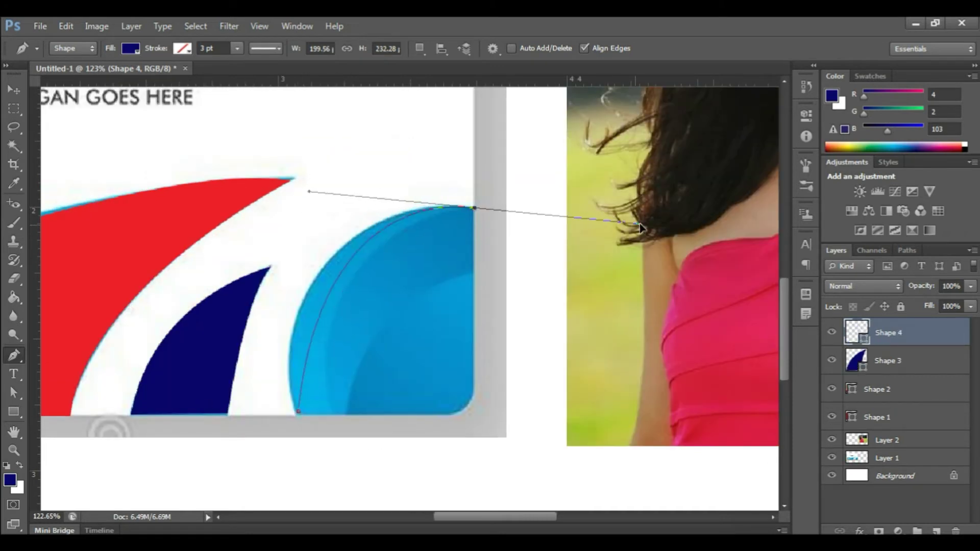
{"action": "left_click", "coordinate": [474, 208], "text": "alt"}
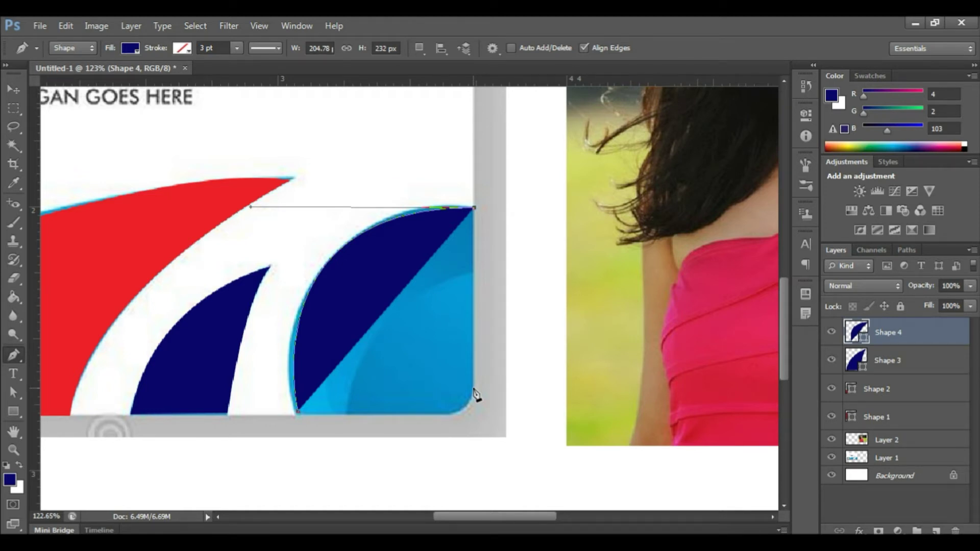
{"action": "left_click", "coordinate": [474, 389]}
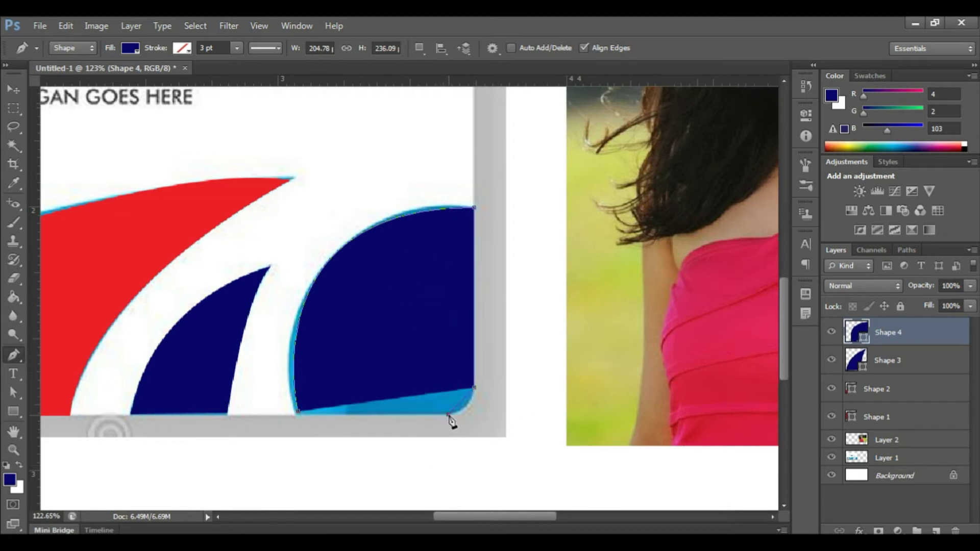
{"action": "left_click_drag", "start_coordinate": [430, 420], "coordinate": [422, 422]}
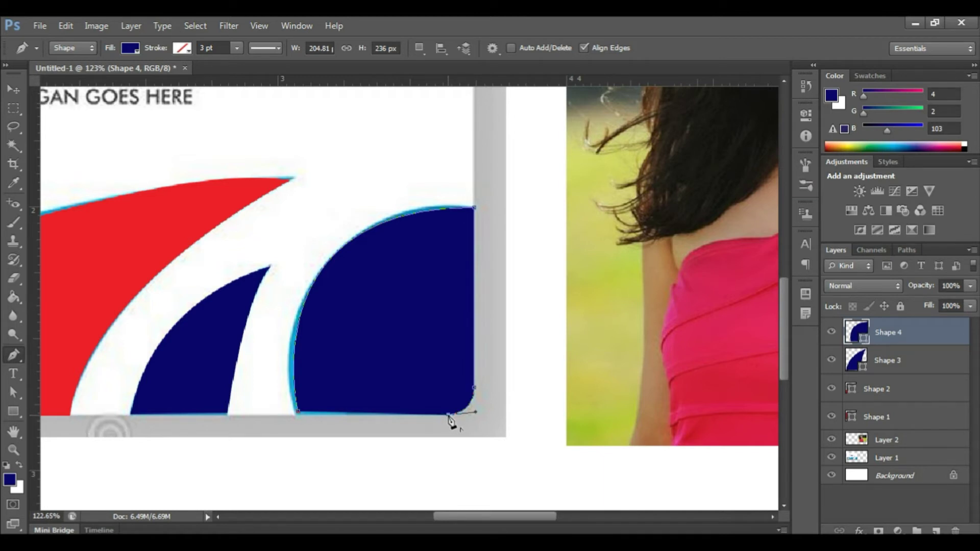
{"action": "left_click", "coordinate": [299, 414]}
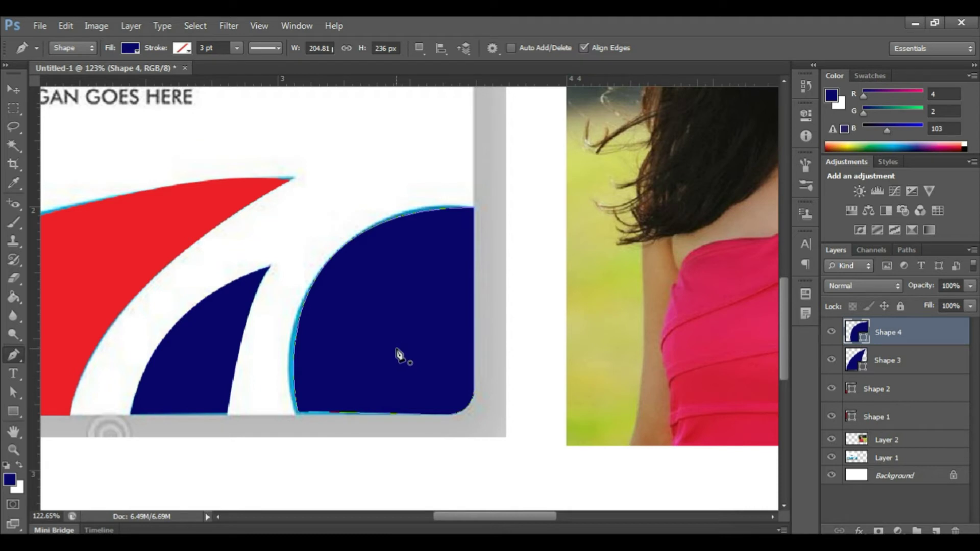
{"action": "key", "text": "ctrl+0"}
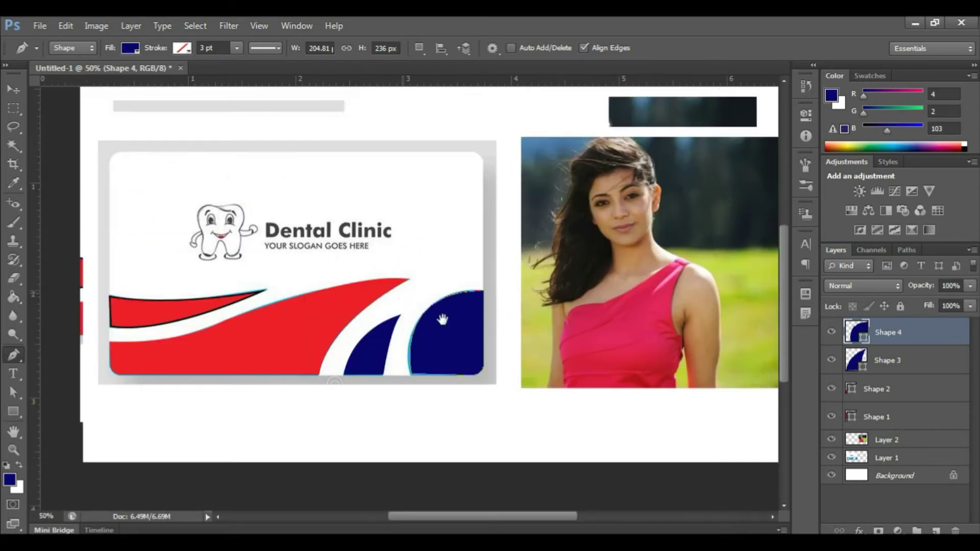
{"action": "key", "text": "z"}
{"action": "left_click_drag", "start_coordinate": [123, 163], "coordinate": [624, 437]}
{"action": "left_click", "coordinate": [13, 89]}
{"action": "left_click_drag", "start_coordinate": [325, 393], "coordinate": [282, 304]}
{"action": "left_click", "coordinate": [14, 353]}
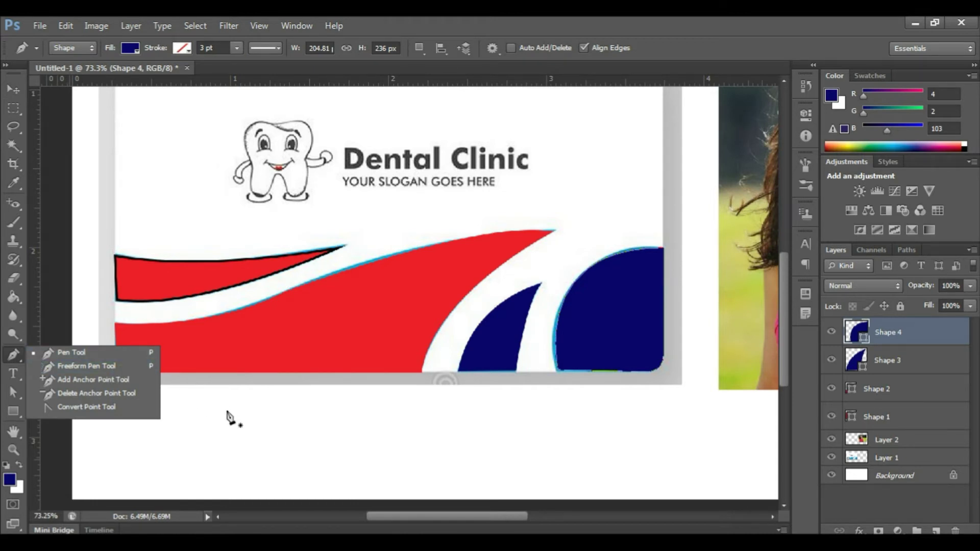
{"action": "left_click", "coordinate": [82, 368]}
{"action": "left_click_drag", "start_coordinate": [102, 203], "coordinate": [105, 205]}
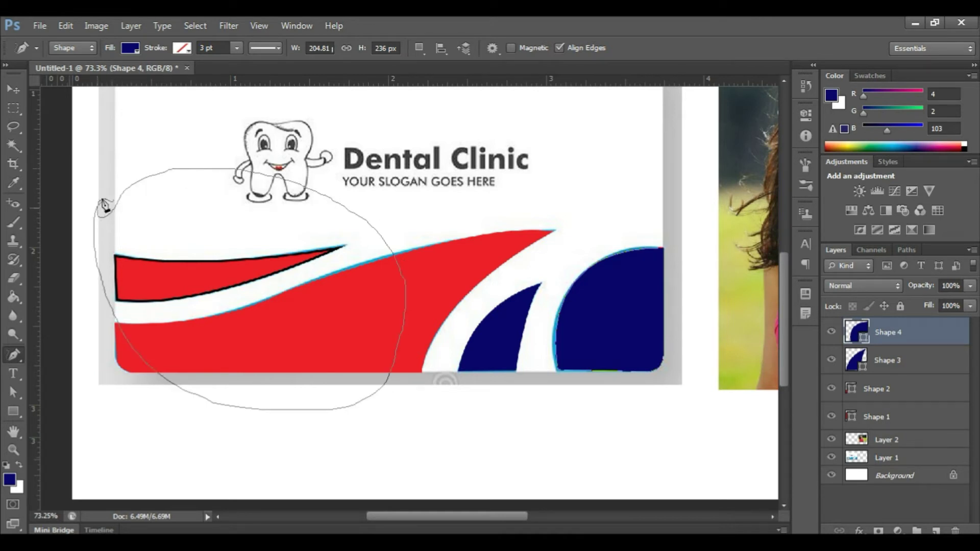
{"action": "left_click_drag", "start_coordinate": [105, 206], "coordinate": [103, 207]}
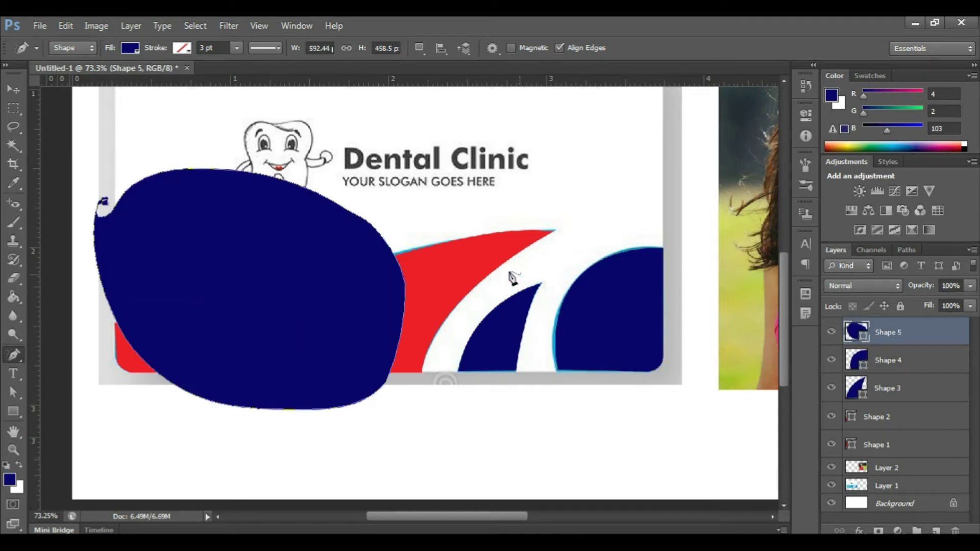
{"action": "left_click_drag", "start_coordinate": [480, 197], "coordinate": [510, 186]}
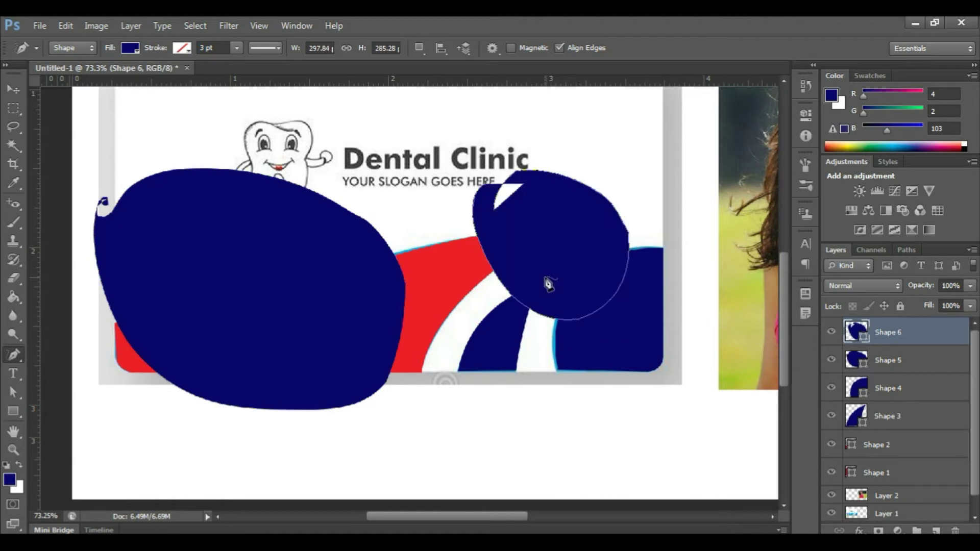
{"action": "key", "text": "ctrl+z"}
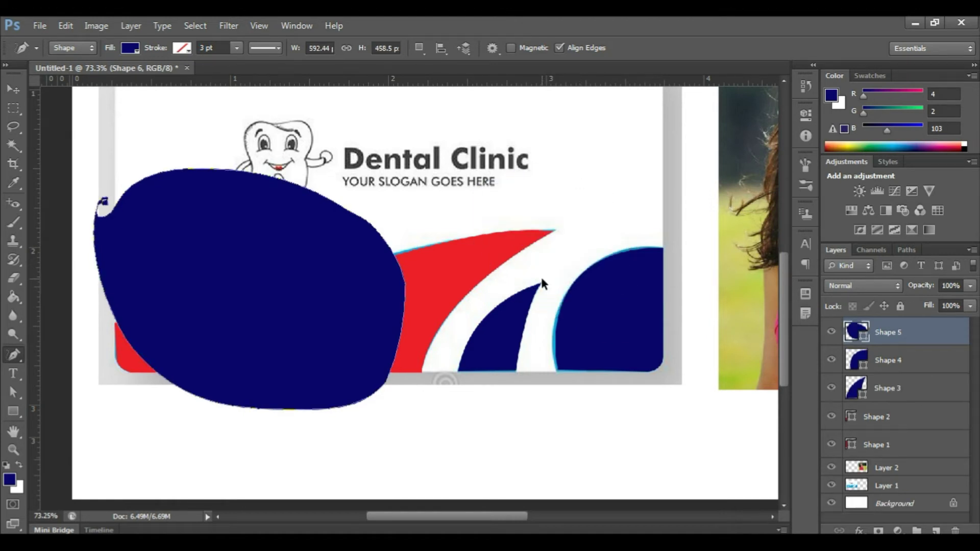
{"action": "key", "text": "ctrl+z"}
{"action": "key", "text": "ctrl+minus"}
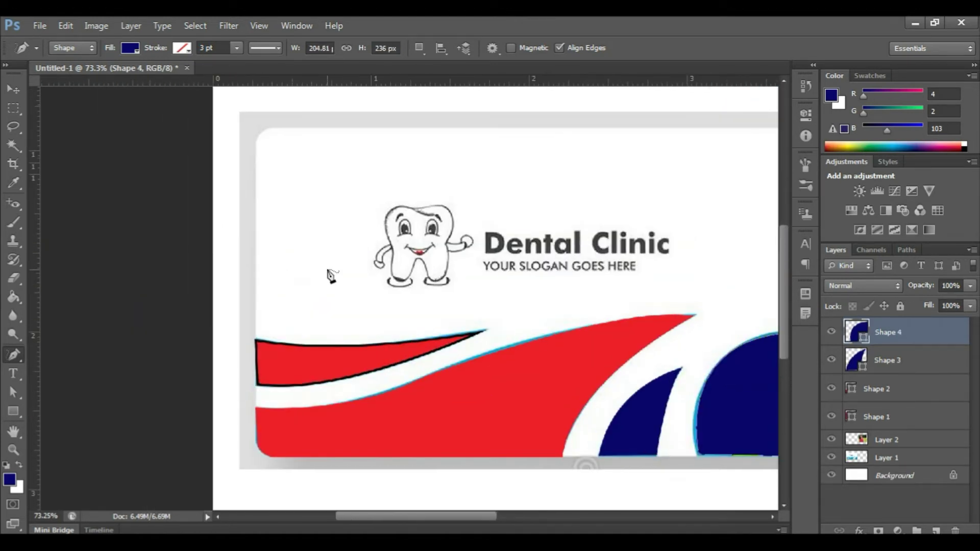
{"action": "scroll", "coordinate": [332, 259], "scroll_direction": "down", "scroll_amount": 3}
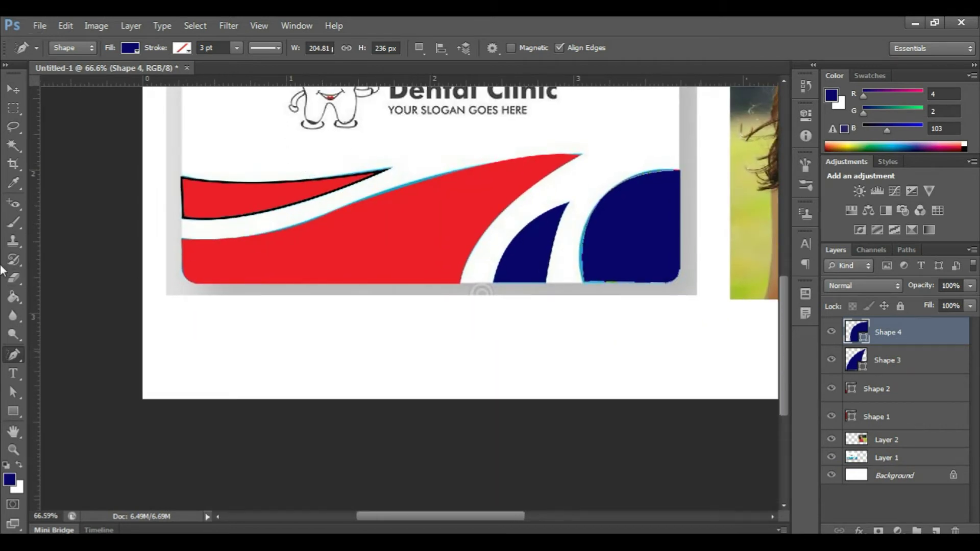
Select Layer 1 and Shape 1–4 in the Layers panel and delete them
{"action": "right_click", "coordinate": [5, 354]}
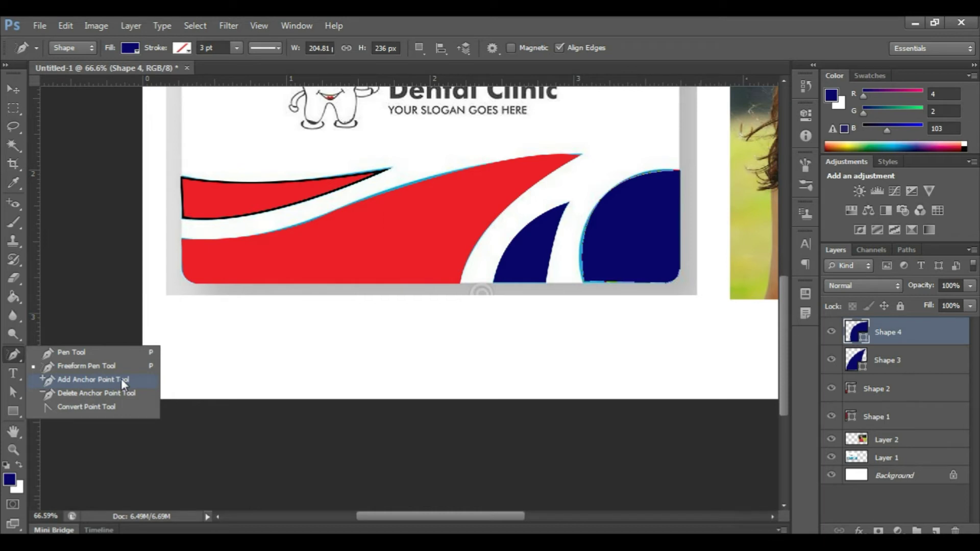
{"action": "left_click", "coordinate": [14, 88]}
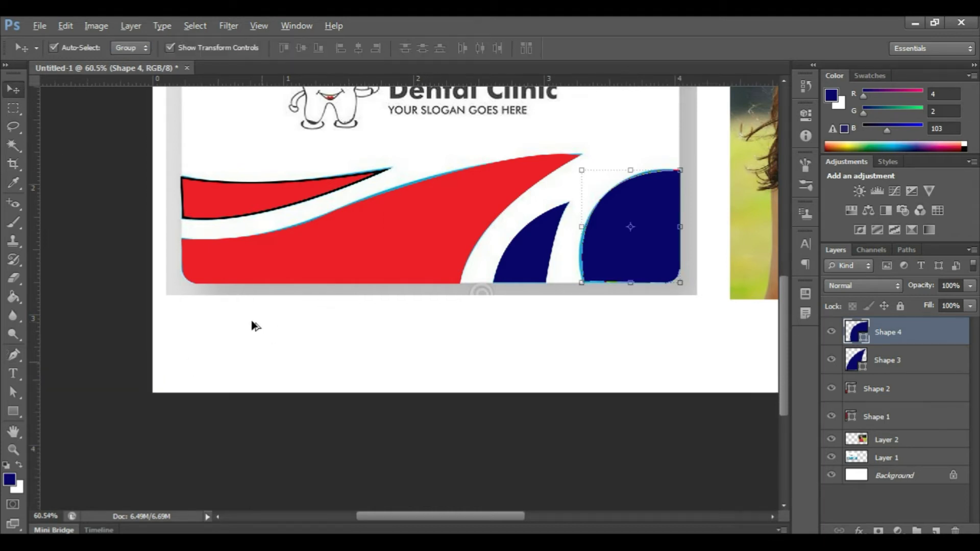
{"action": "scroll", "coordinate": [251, 323], "scroll_direction": "down", "scroll_amount": 2}
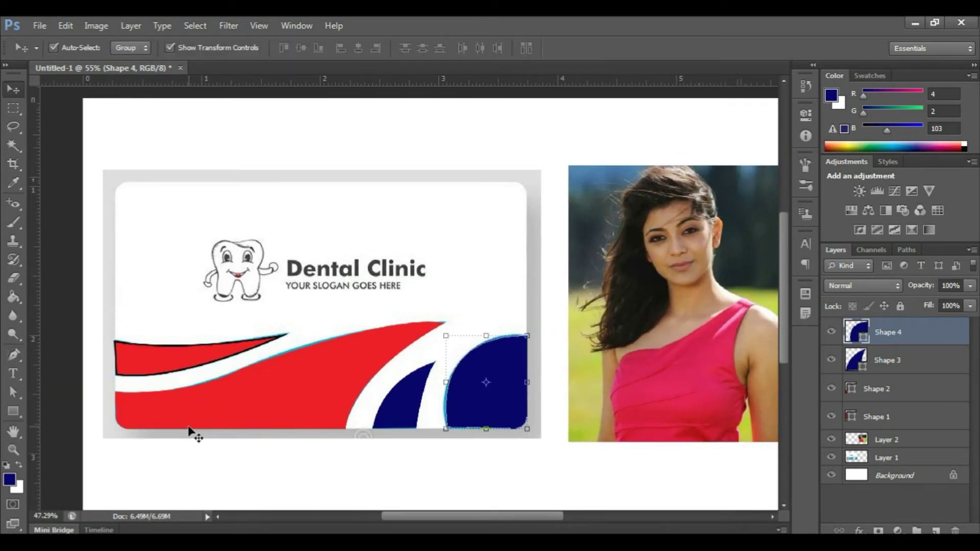
{"action": "scroll", "coordinate": [193, 433], "scroll_direction": "down", "scroll_amount": 1}
{"action": "left_click", "coordinate": [259, 264]}
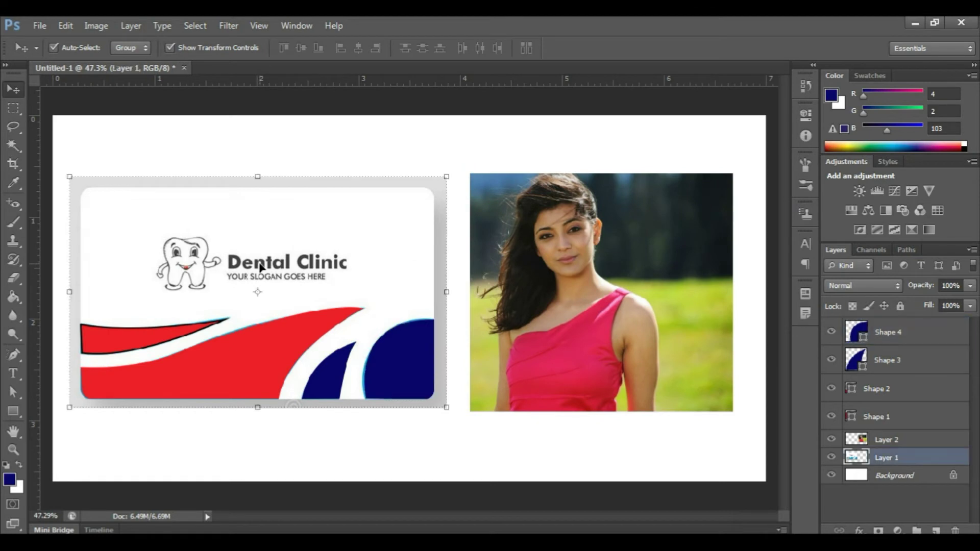
{"action": "left_click_drag", "start_coordinate": [424, 437], "coordinate": [59, 240]}
{"action": "key", "text": "Delete"}
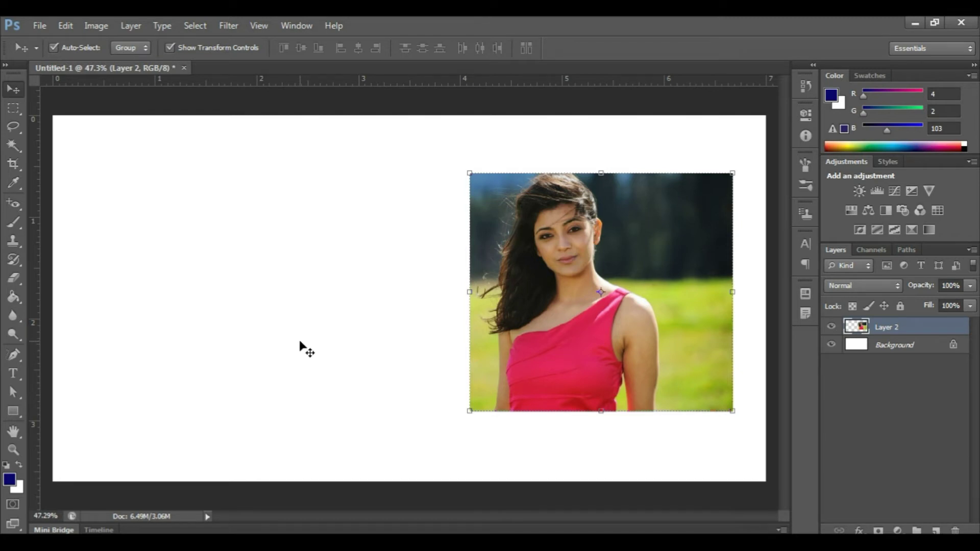
{"action": "left_click", "coordinate": [14, 411]}
Draw a navy 913 × 178 px rectangle along the canvas's bottom-left and position it
{"action": "left_click_drag", "start_coordinate": [51, 421], "coordinate": [336, 481]}
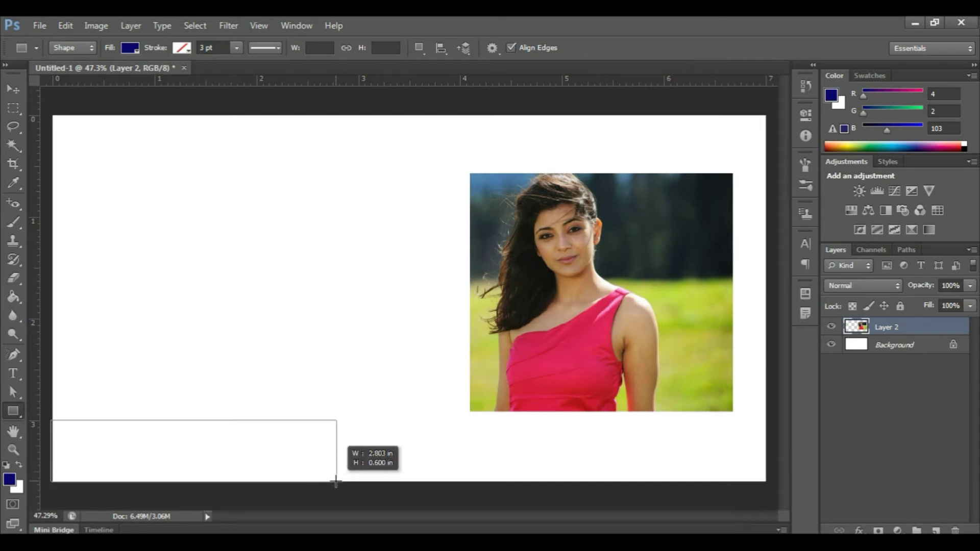
{"action": "left_click_drag", "start_coordinate": [336, 481], "coordinate": [360, 481]}
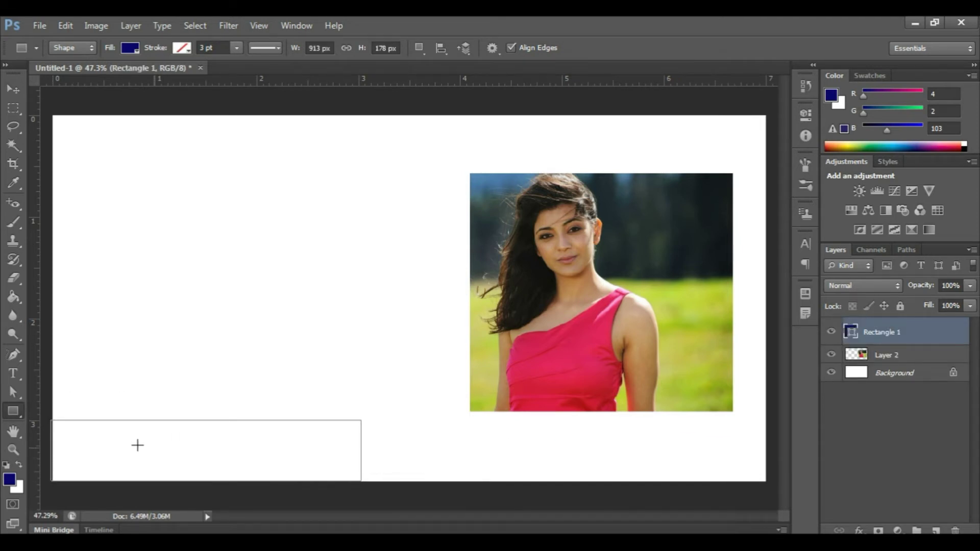
{"action": "key", "text": "v"}
{"action": "left_click_drag", "start_coordinate": [146, 441], "coordinate": [264, 362]}
{"action": "mouse_move", "coordinate": [278, 327]}
{"action": "left_mouse_down"}
{"action": "mouse_move", "coordinate": [216, 356]}
{"action": "mouse_move", "coordinate": [299, 312]}
{"action": "left_mouse_up"}
{"action": "scroll", "coordinate": [218, 360], "scroll_direction": "up", "scroll_amount": 1}
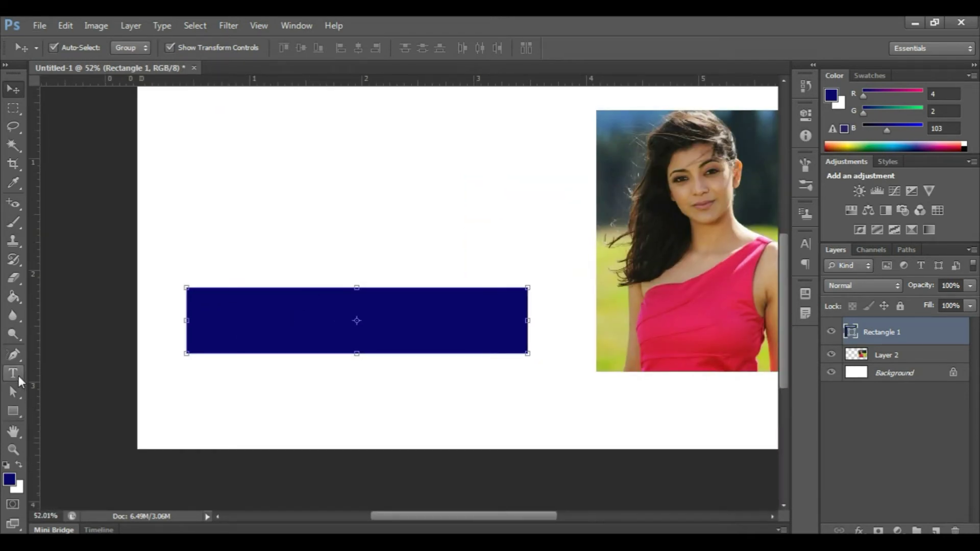
Pick the Add Anchor Point Tool for the rectangle's top edge, then the Direct Selection Tool
{"action": "left_click", "coordinate": [14, 353]}
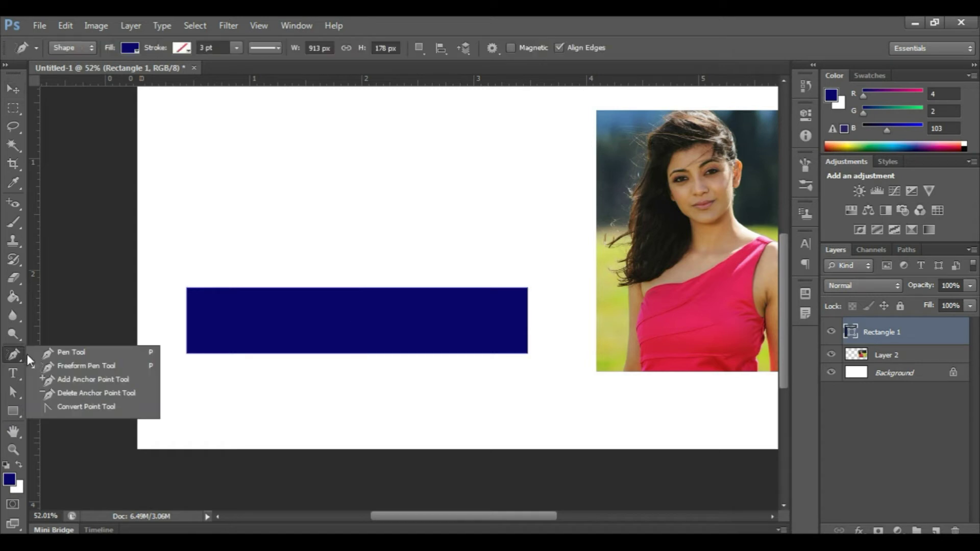
{"action": "left_click", "coordinate": [77, 381]}
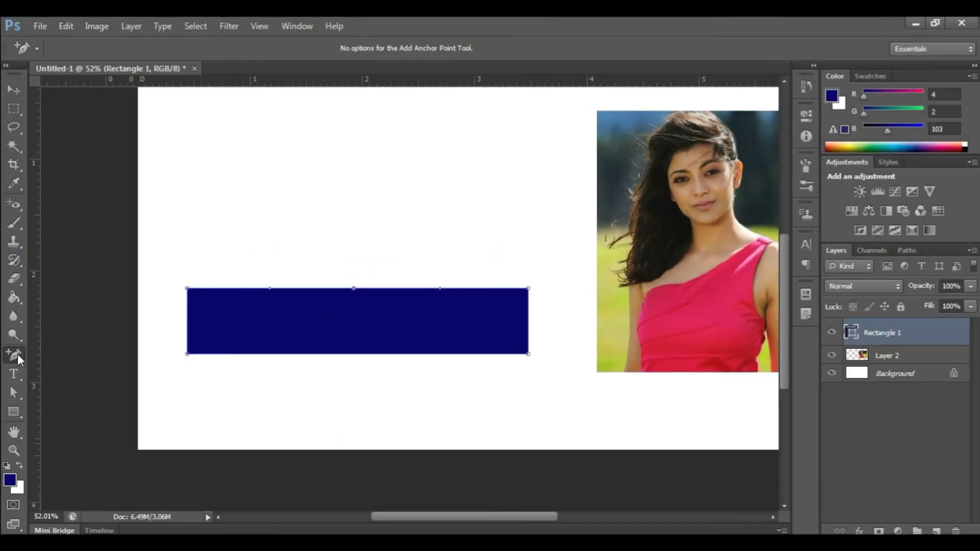
{"action": "right_click", "coordinate": [17, 354]}
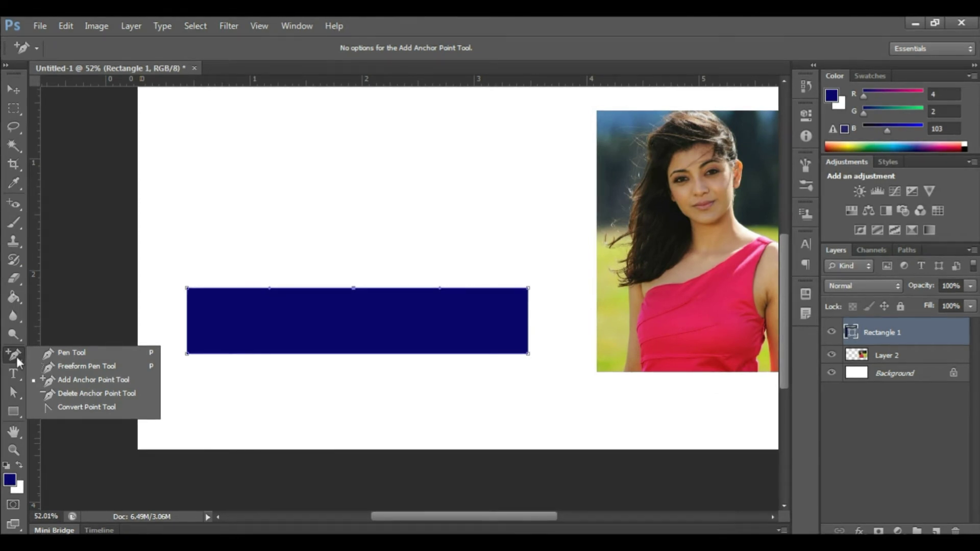
{"action": "left_click", "coordinate": [11, 388]}
{"action": "right_click", "coordinate": [13, 385]}
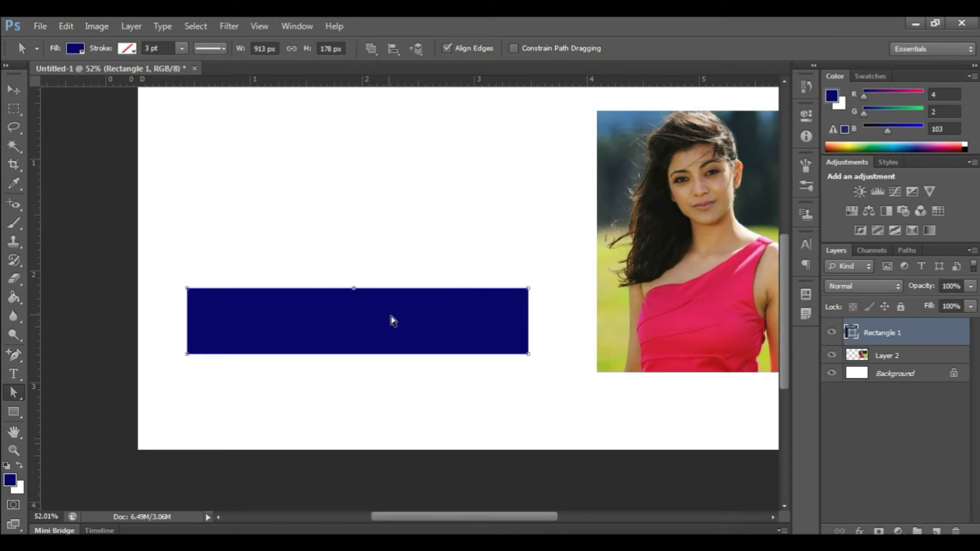
Bend the navy rectangle's top edge into a wave using the middle anchor's curve handles
{"action": "left_click_drag", "start_coordinate": [354, 295], "coordinate": [353, 312]}
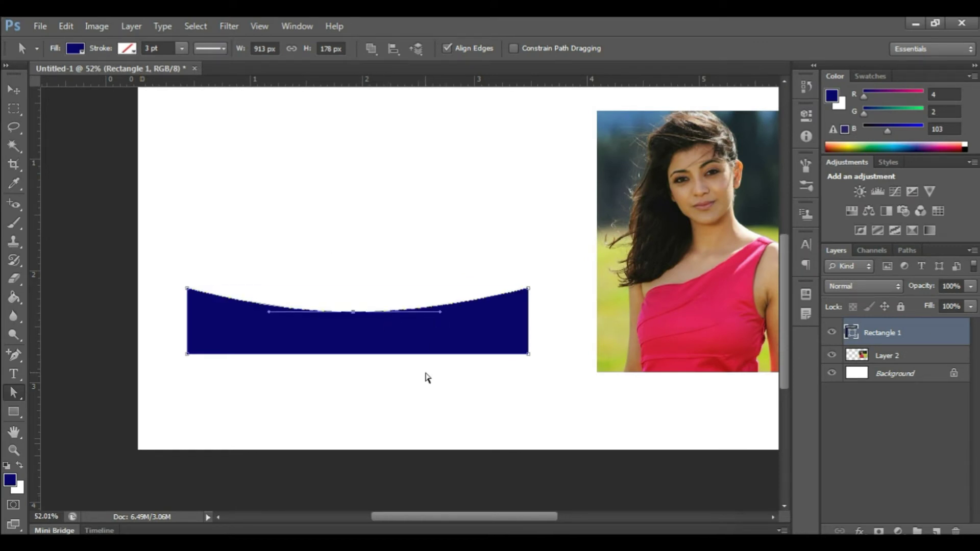
{"action": "key", "text": "ctrl+z"}
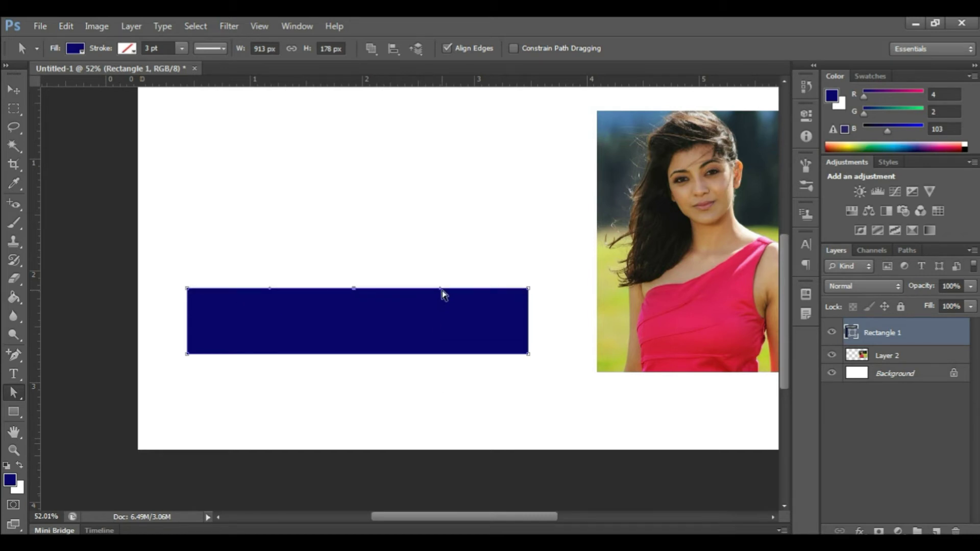
{"action": "mouse_move", "coordinate": [443, 294]}
{"action": "left_mouse_down"}
{"action": "mouse_move", "coordinate": [511, 337]}
{"action": "mouse_move", "coordinate": [482, 346]}
{"action": "left_mouse_up"}
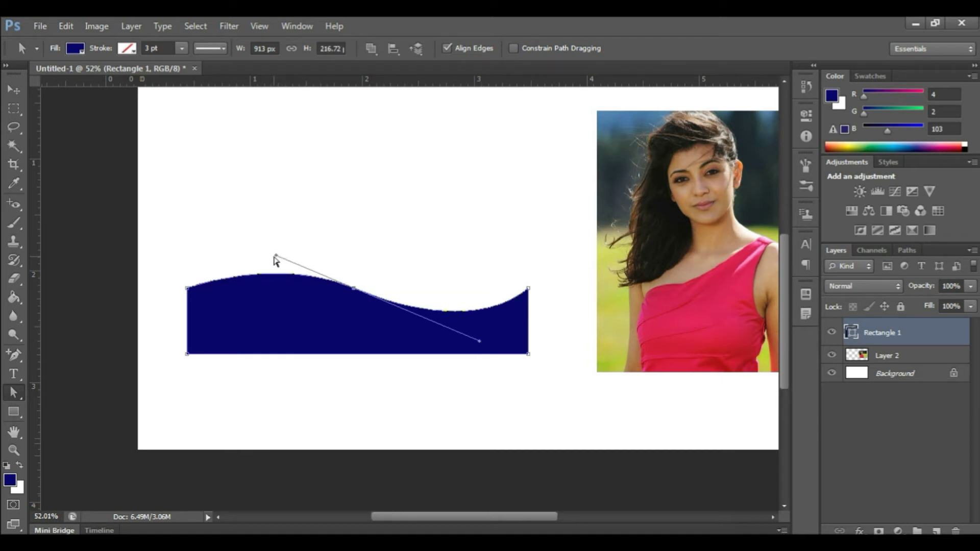
{"action": "left_click_drag", "start_coordinate": [277, 255], "coordinate": [263, 246]}
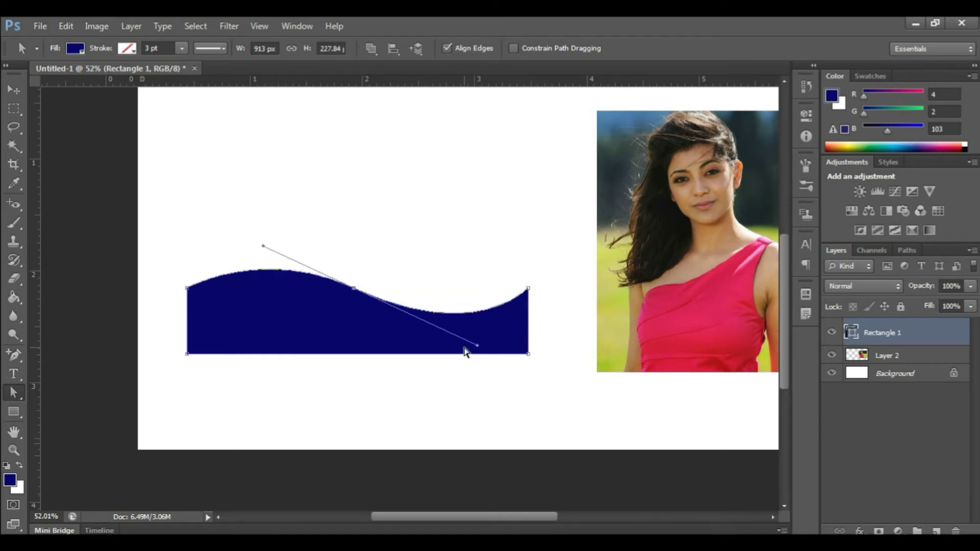
{"action": "left_click", "coordinate": [455, 418]}
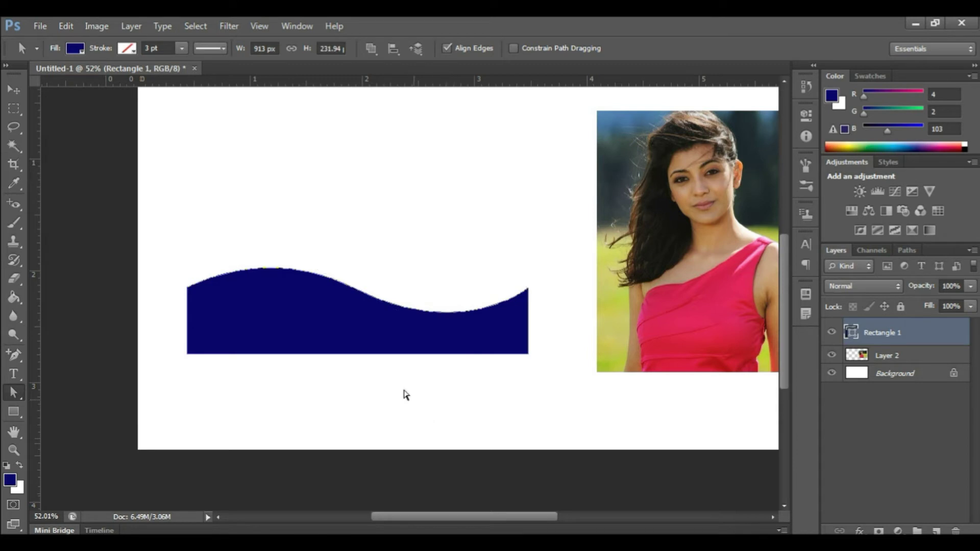
{"action": "left_click_drag", "start_coordinate": [371, 360], "coordinate": [372, 403]}
{"action": "left_click_drag", "start_coordinate": [271, 378], "coordinate": [282, 332]}
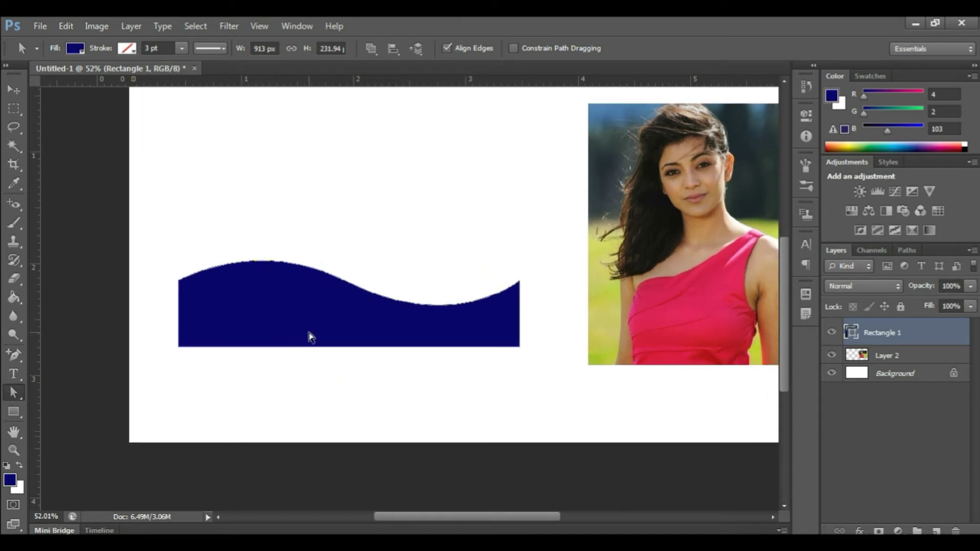
Try removing the wave's middle anchor point, then undo to restore the wave
{"action": "left_click", "coordinate": [13, 357]}
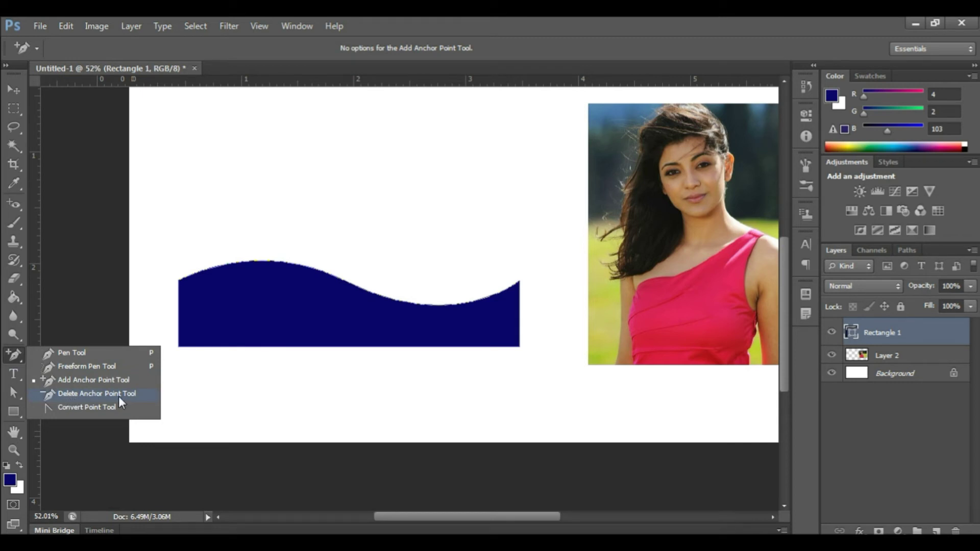
{"action": "left_click", "coordinate": [327, 258]}
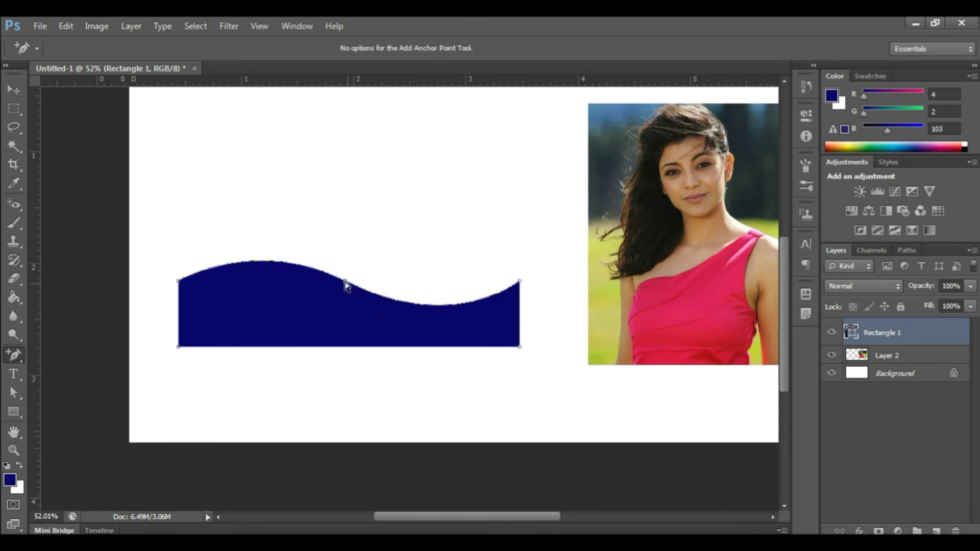
{"action": "left_click", "coordinate": [14, 356]}
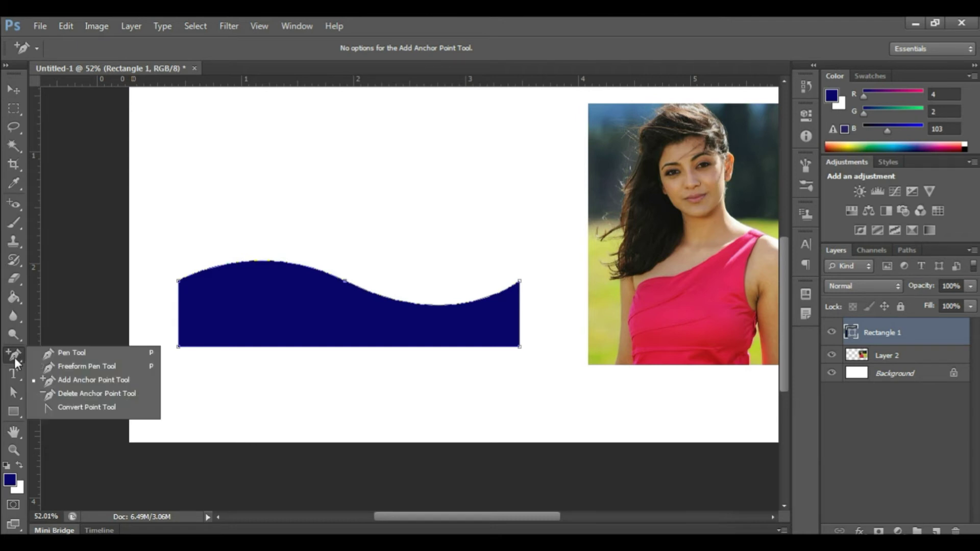
{"action": "left_click", "coordinate": [60, 393]}
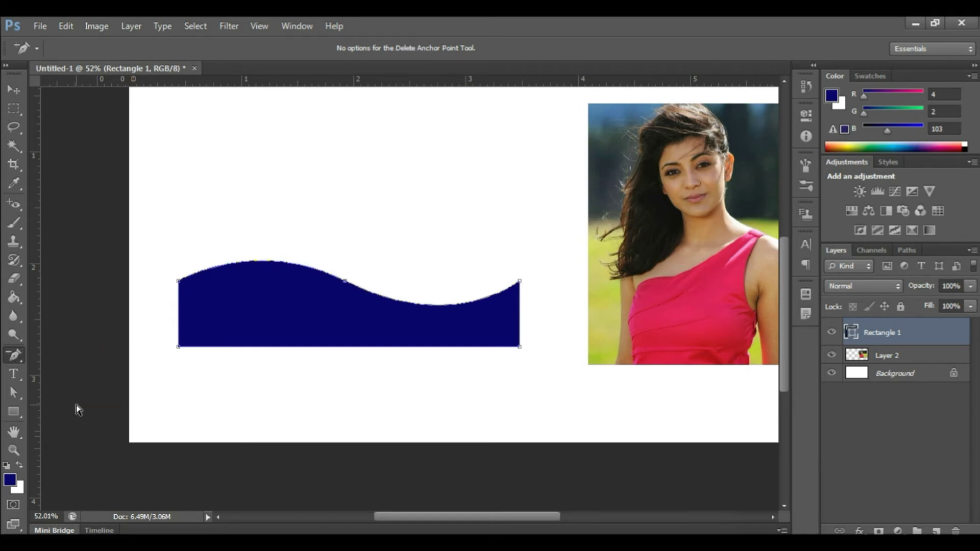
{"action": "left_click", "coordinate": [346, 281]}
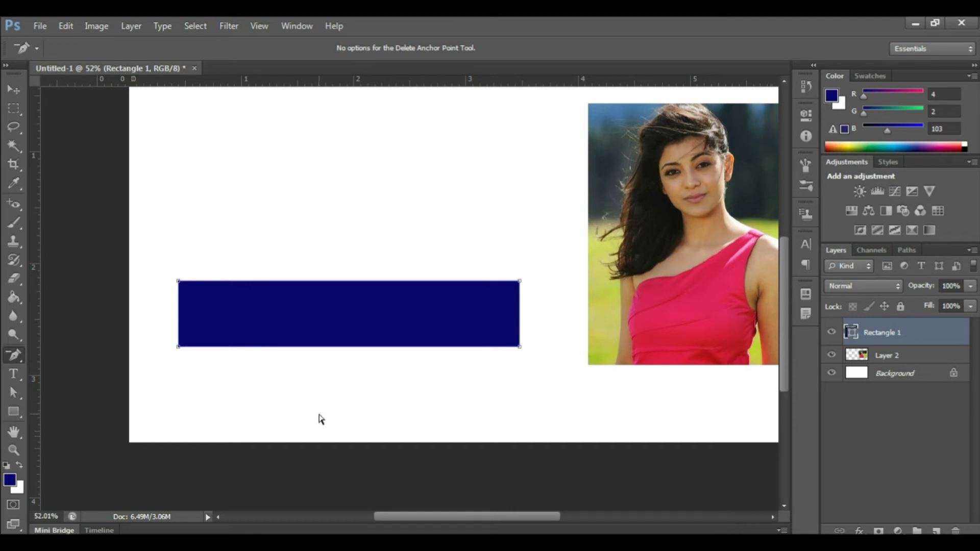
{"action": "key", "text": "ctrl+z"}
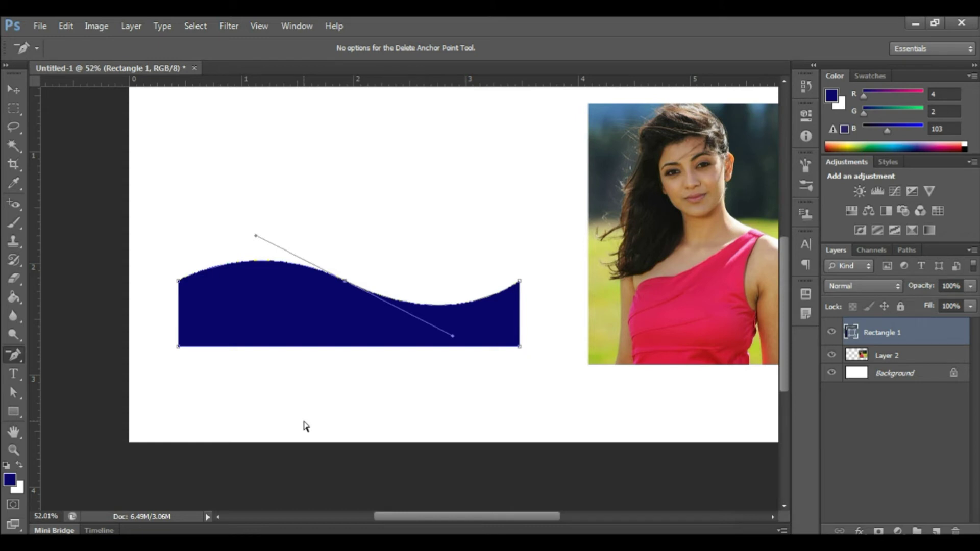
Delete the wave-topped Rectangle 1 layer
{"action": "right_click", "coordinate": [18, 359]}
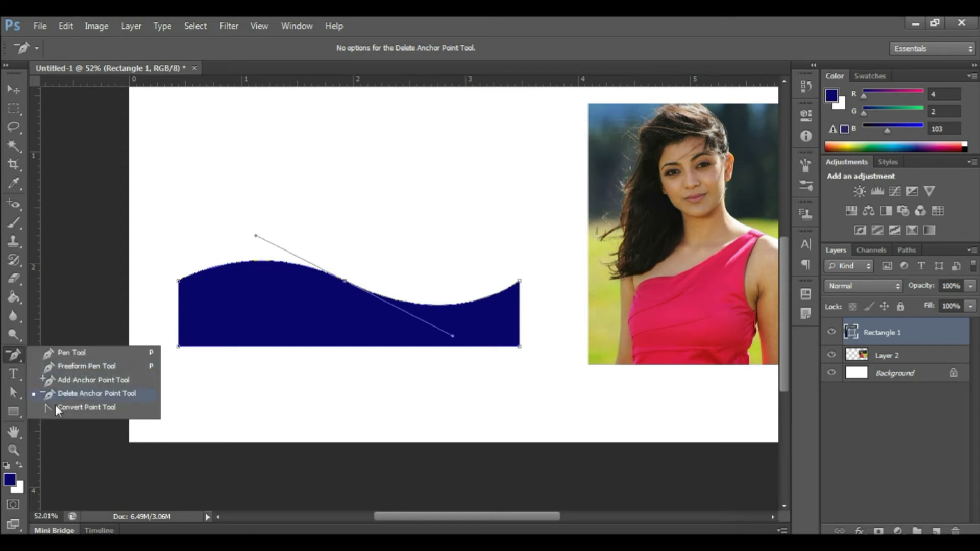
{"action": "left_click", "coordinate": [93, 408]}
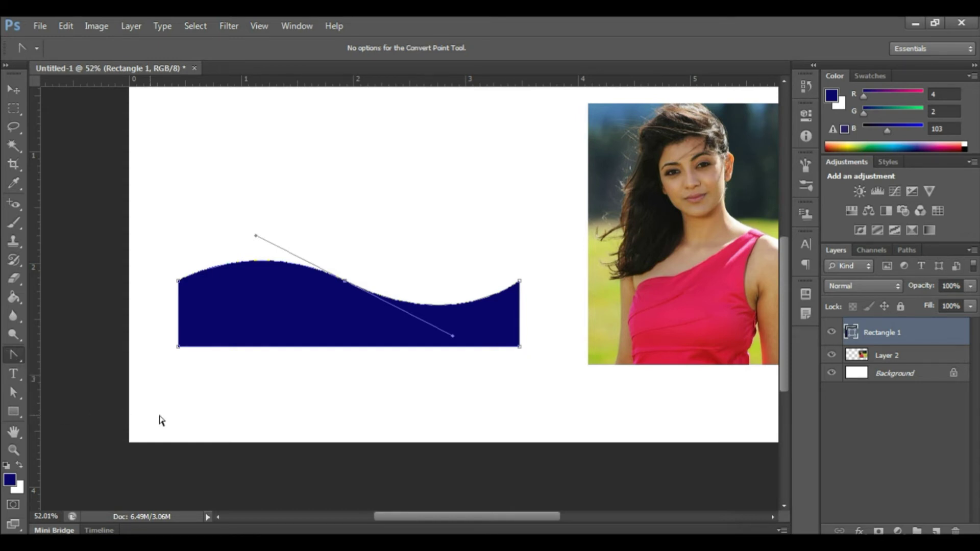
{"action": "left_click", "coordinate": [15, 89]}
{"action": "key", "text": "Delete"}
{"action": "left_click", "coordinate": [13, 412]}
Draw a new navy rectangle to the left of the photo
{"action": "left_click_drag", "start_coordinate": [179, 231], "coordinate": [514, 361]}
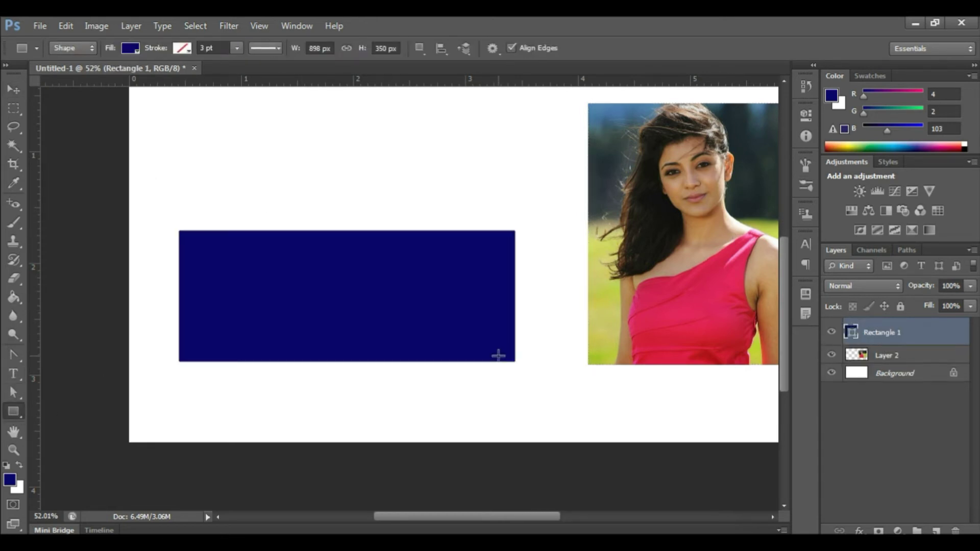
{"action": "left_click", "coordinate": [12, 352]}
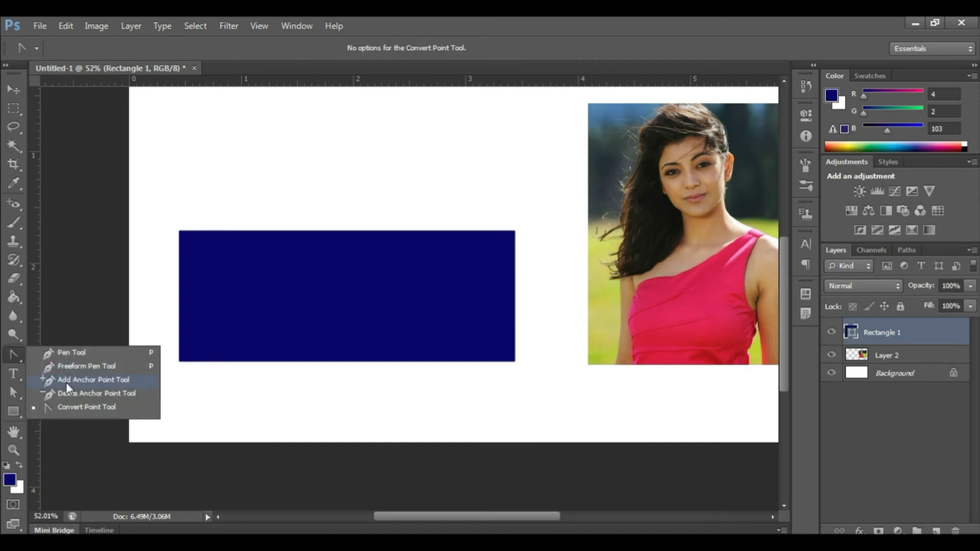
{"action": "left_click", "coordinate": [67, 380]}
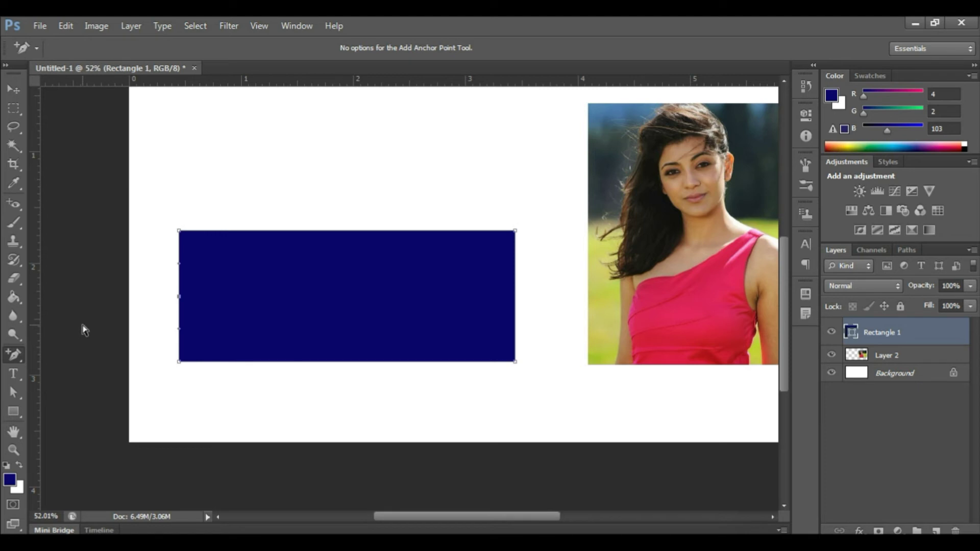
{"action": "left_click", "coordinate": [18, 362]}
{"action": "left_click", "coordinate": [87, 407]}
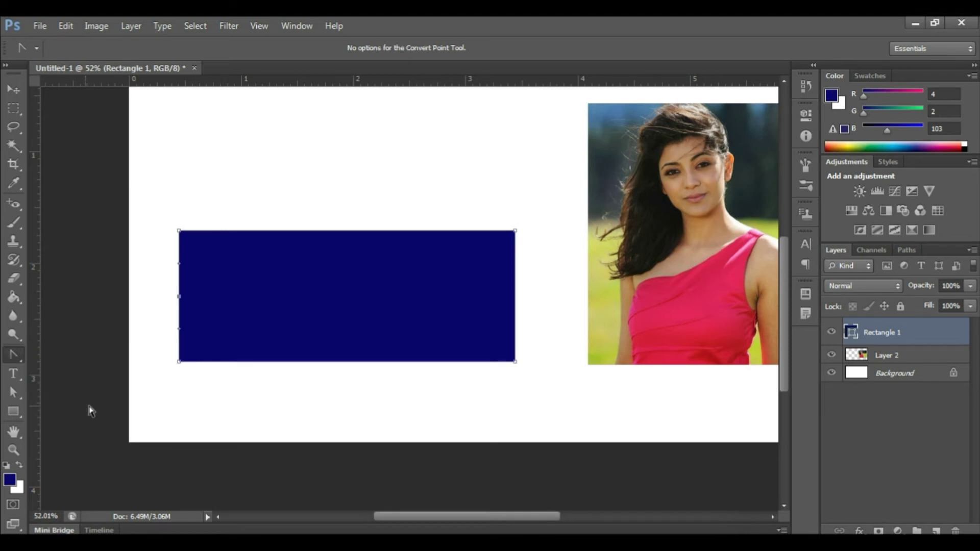
Curve the rectangle's left edge and top-right corner into a rounded blob
{"action": "left_click_drag", "start_coordinate": [179, 297], "coordinate": [220, 285]}
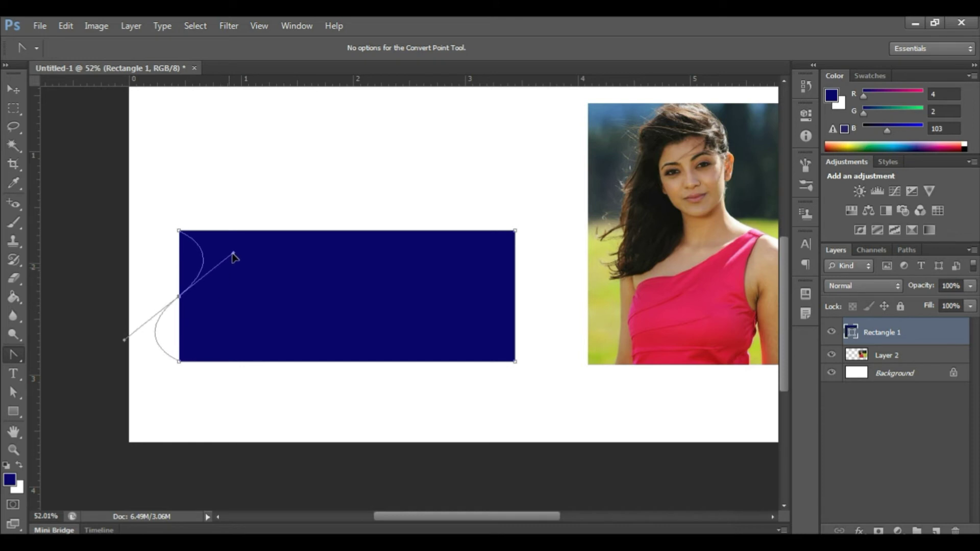
{"action": "left_click_drag", "start_coordinate": [220, 285], "coordinate": [227, 261]}
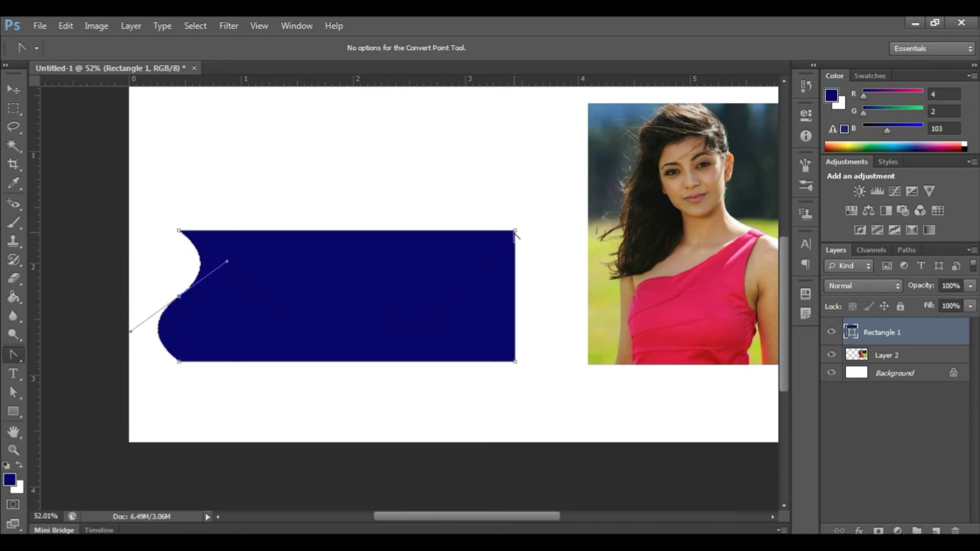
{"action": "left_click_drag", "start_coordinate": [516, 231], "coordinate": [560, 274]}
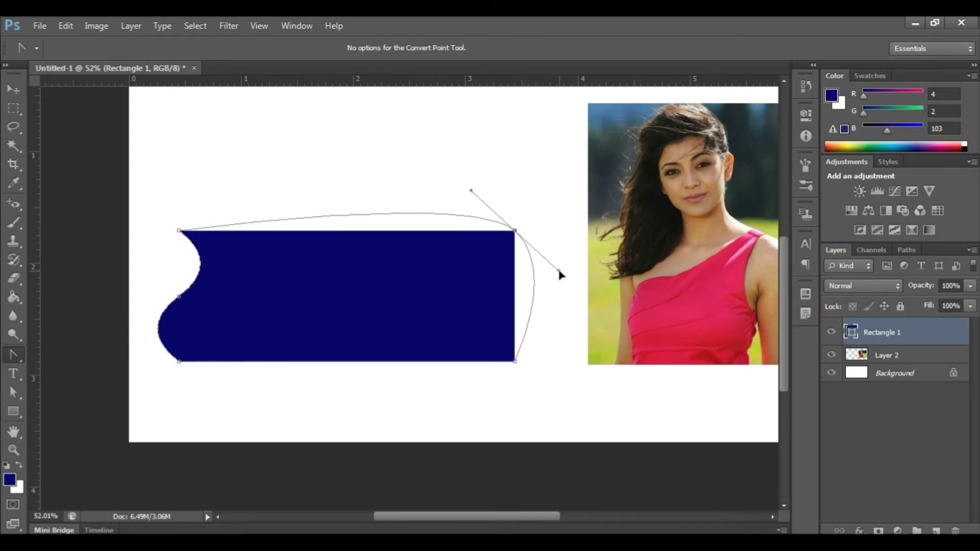
{"action": "left_click_drag", "start_coordinate": [560, 274], "coordinate": [572, 289]}
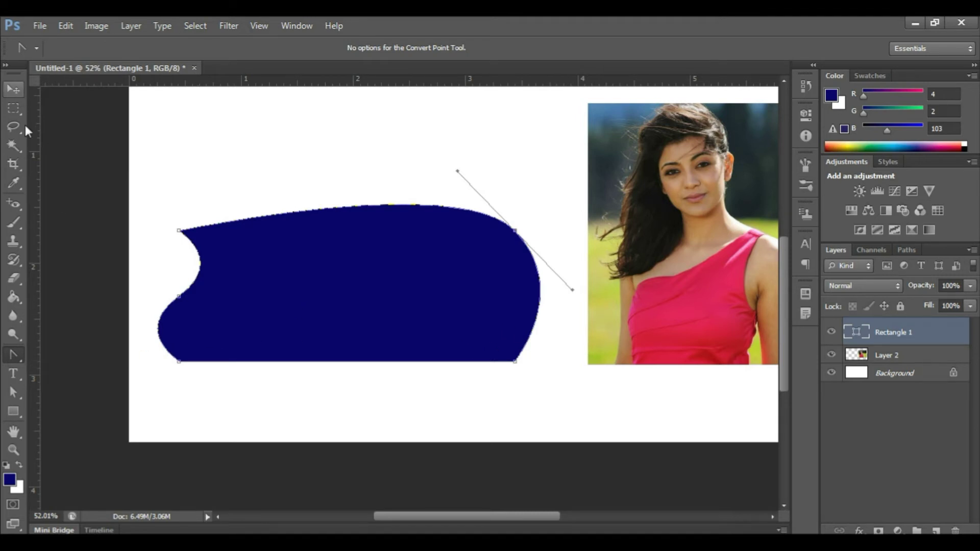
Delete the curved shape layer and fit the canvas in the window
{"action": "right_click", "coordinate": [18, 360]}
{"action": "left_click", "coordinate": [51, 353]}
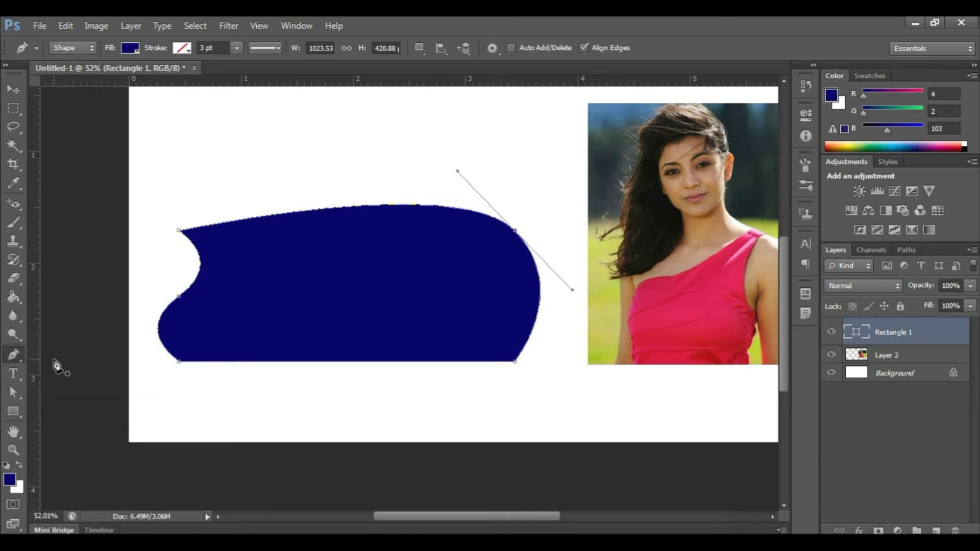
{"action": "left_click", "coordinate": [13, 90]}
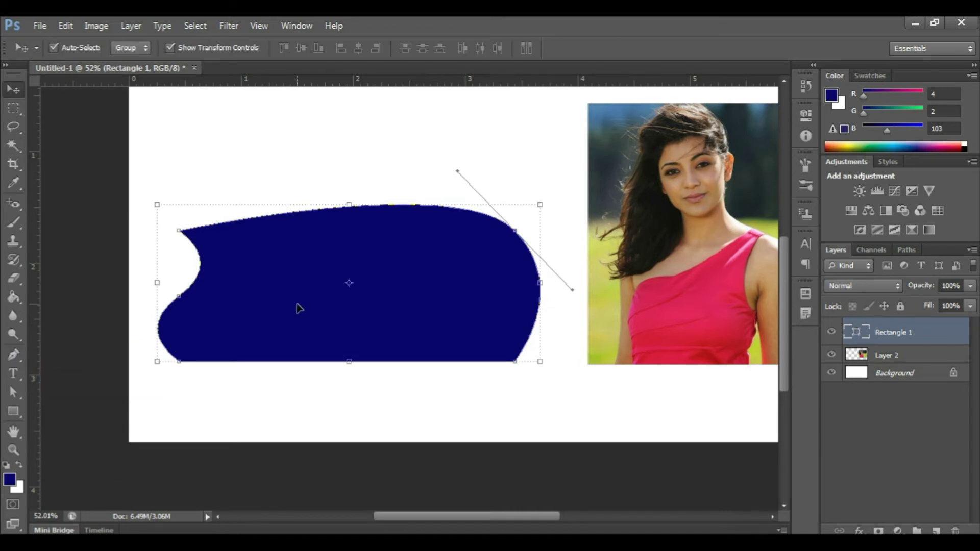
{"action": "key", "text": "Delete"}
{"action": "key", "text": "ctrl+0"}
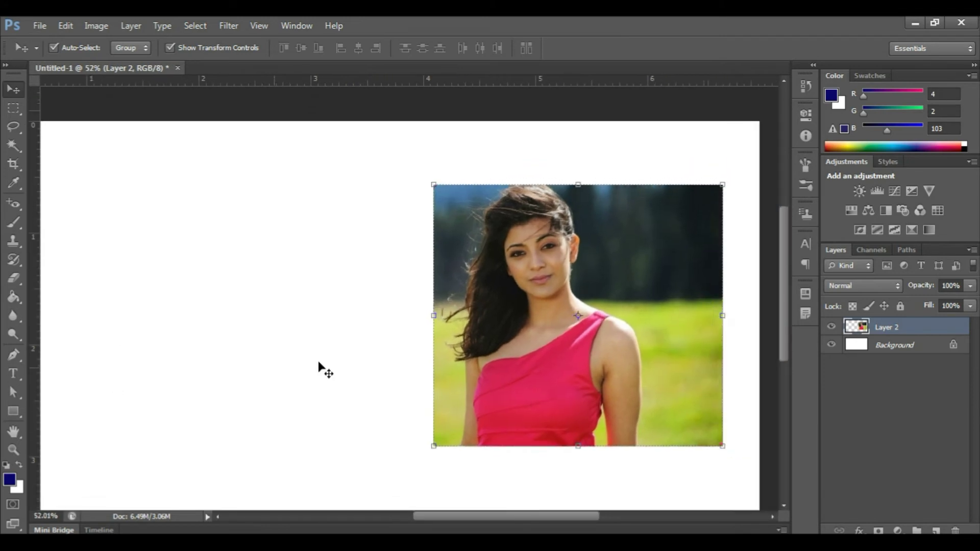
Zoom in with the Pen tool and place curved anchors up the left arm's edge
{"action": "left_click", "coordinate": [14, 356]}
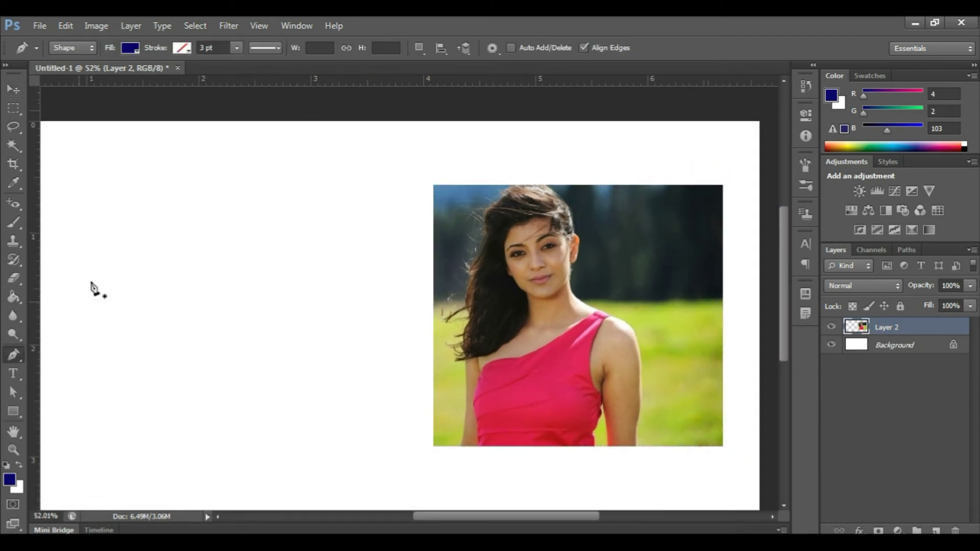
{"action": "scroll", "coordinate": [551, 321], "scroll_direction": "right", "scroll_amount": 3}
{"action": "scroll", "coordinate": [360, 400], "scroll_direction": "up", "scroll_amount": 2}
{"action": "scroll", "coordinate": [361, 400], "scroll_direction": "up", "scroll_amount": 1}
{"action": "mouse_move", "coordinate": [385, 427]}
{"action": "left_mouse_down"}
{"action": "mouse_move", "coordinate": [420, 350]}
{"action": "mouse_move", "coordinate": [409, 434]}
{"action": "mouse_move", "coordinate": [385, 451]}
{"action": "mouse_move", "coordinate": [372, 437]}
{"action": "left_mouse_up"}
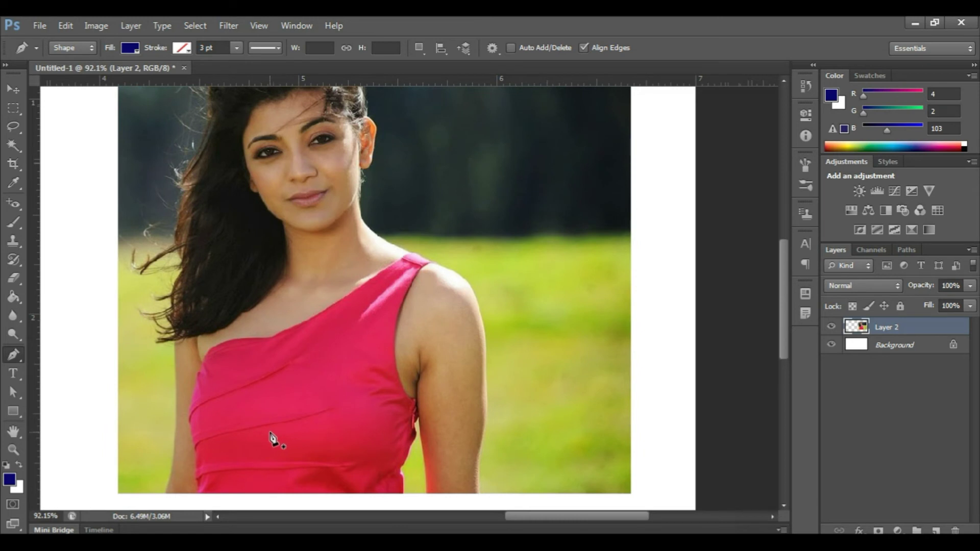
{"action": "left_click", "coordinate": [164, 493]}
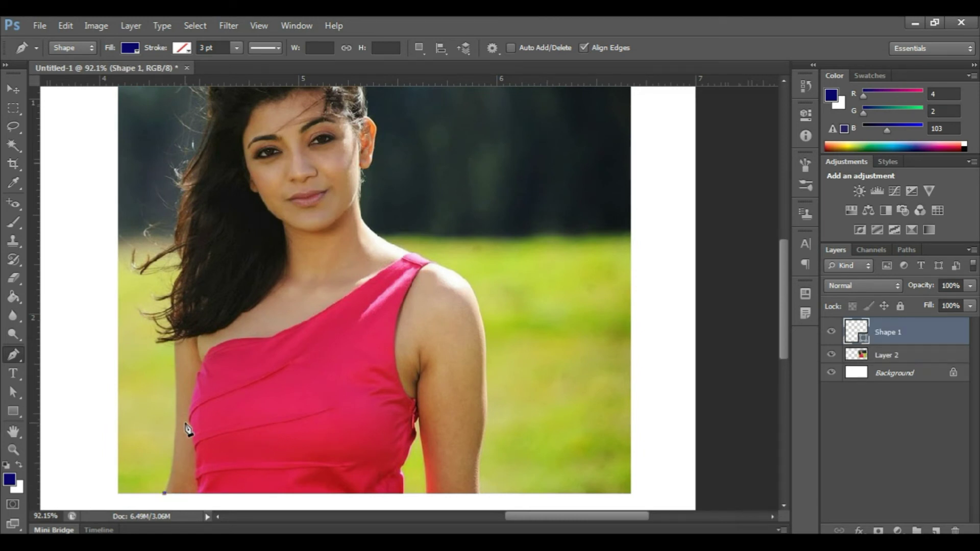
{"action": "scroll", "coordinate": [188, 431], "scroll_direction": "up", "scroll_amount": 2}
{"action": "scroll", "coordinate": [171, 437], "scroll_direction": "up", "scroll_amount": 2}
{"action": "scroll", "coordinate": [219, 328], "scroll_direction": "up", "scroll_amount": 1}
{"action": "left_click", "coordinate": [232, 288]}
{"action": "left_click_drag", "start_coordinate": [233, 278], "coordinate": [230, 235]}
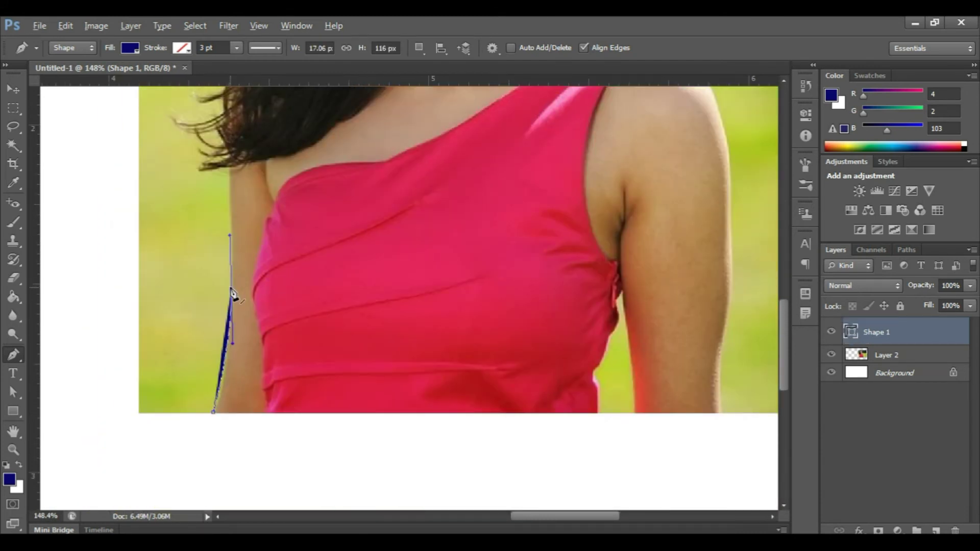
Add anchors higher up the arm and into the background, closing the Shape 1 outline
{"action": "left_click", "coordinate": [231, 195]}
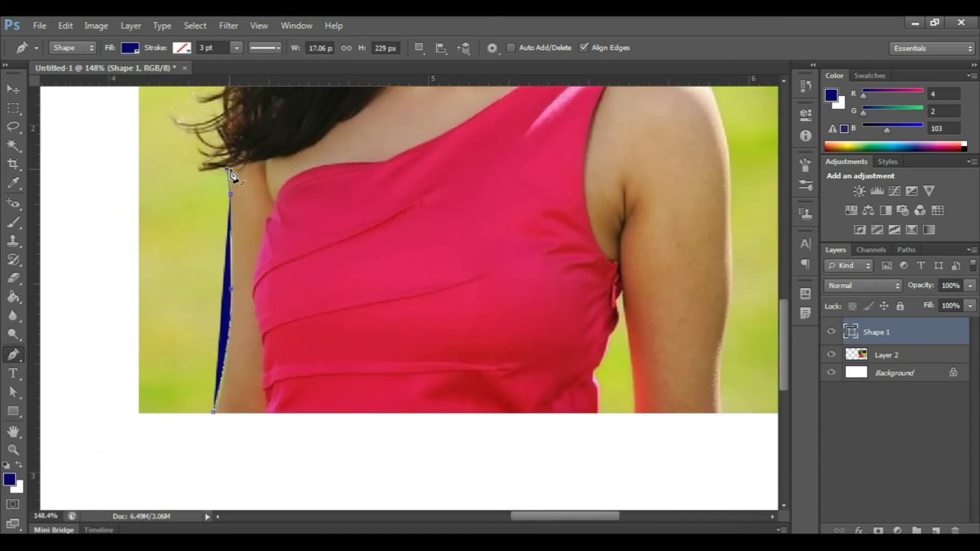
{"action": "scroll", "coordinate": [175, 324], "scroll_direction": "up", "scroll_amount": 1}
{"action": "scroll", "coordinate": [175, 324], "scroll_direction": "right", "scroll_amount": 1}
{"action": "left_click_drag", "start_coordinate": [217, 277], "coordinate": [305, 304]}
{"action": "left_click", "coordinate": [214, 247]}
{"action": "left_click", "coordinate": [181, 375]}
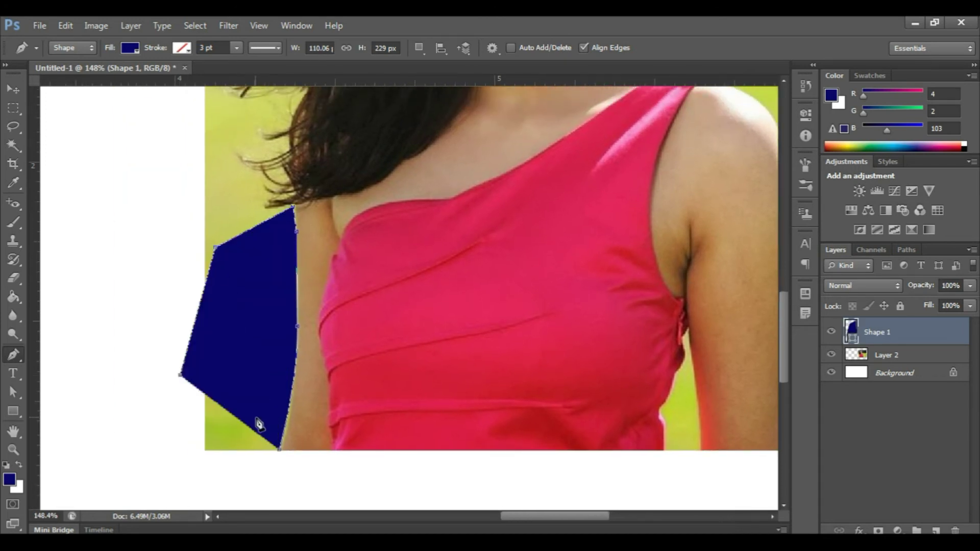
{"action": "left_click", "coordinate": [281, 450]}
{"action": "scroll", "coordinate": [250, 395], "scroll_direction": "up", "scroll_amount": 1}
{"action": "scroll", "coordinate": [250, 395], "scroll_direction": "left", "scroll_amount": 1}
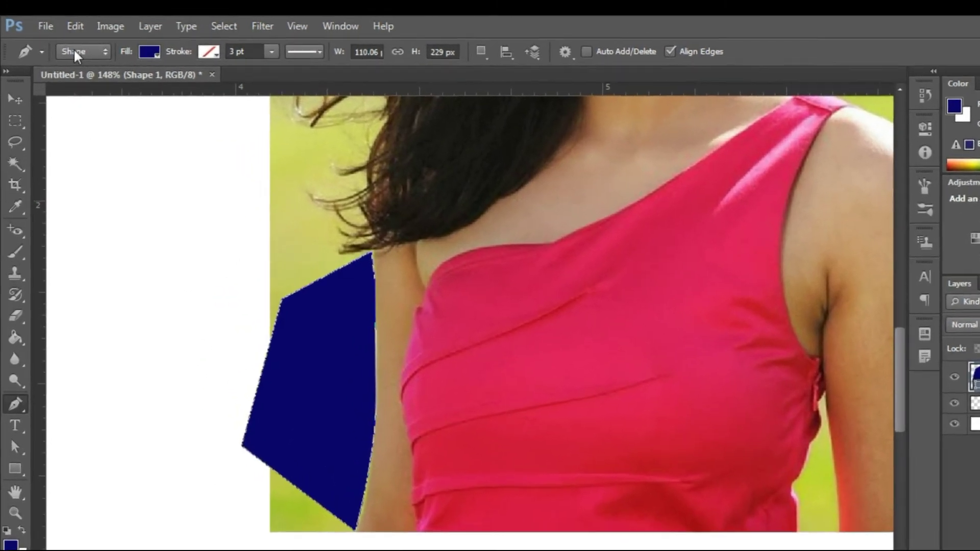
{"action": "left_click", "coordinate": [73, 47]}
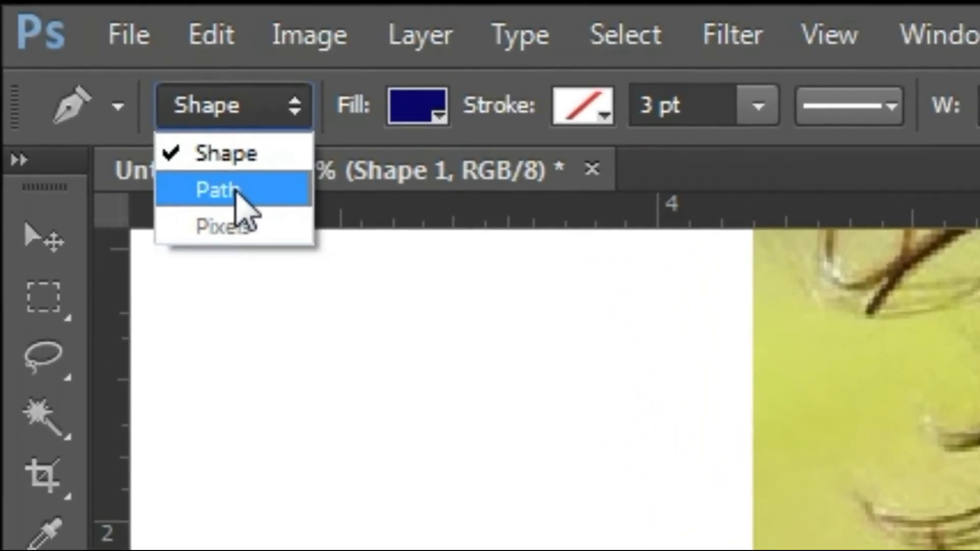
Switch the Pen tool from Shape to Path mode and remove the navy Shape 1 layer
{"action": "left_click", "coordinate": [225, 183]}
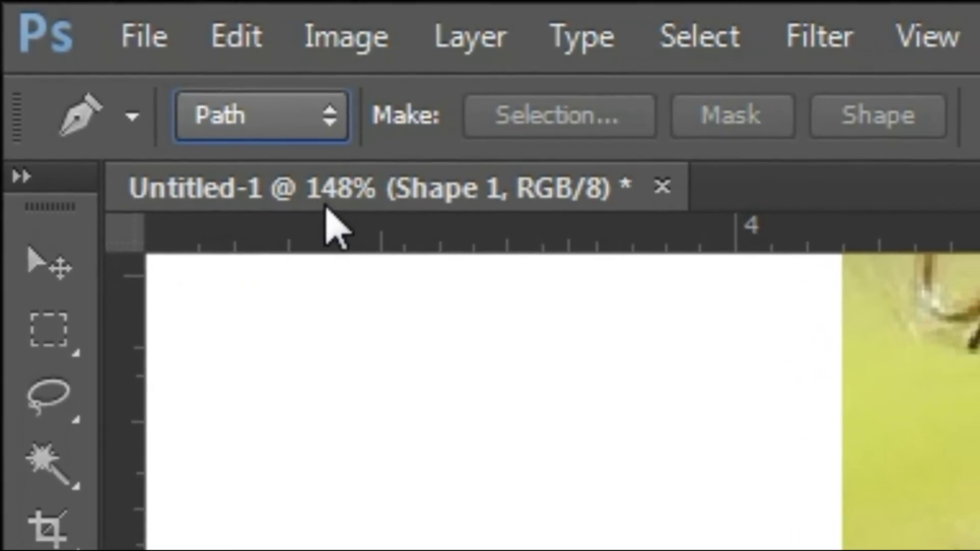
{"action": "left_click", "coordinate": [54, 267]}
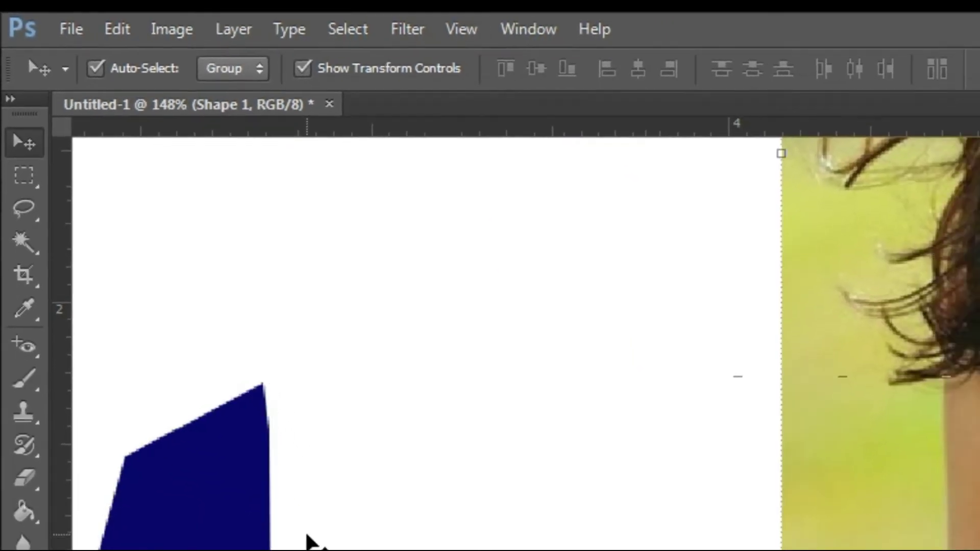
{"action": "scroll", "coordinate": [306, 540], "scroll_direction": "right", "scroll_amount": 5}
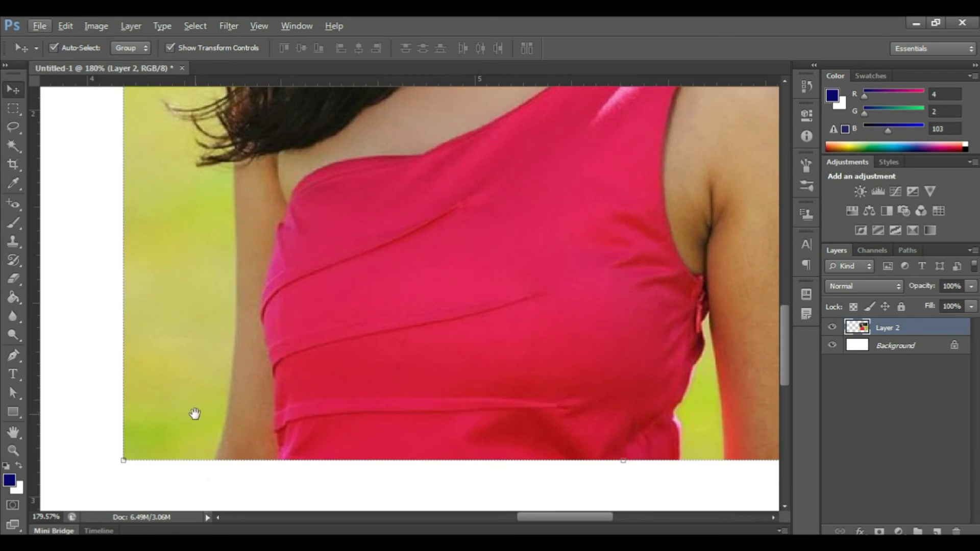
{"action": "scroll", "coordinate": [226, 385], "scroll_direction": "up", "scroll_amount": 2}
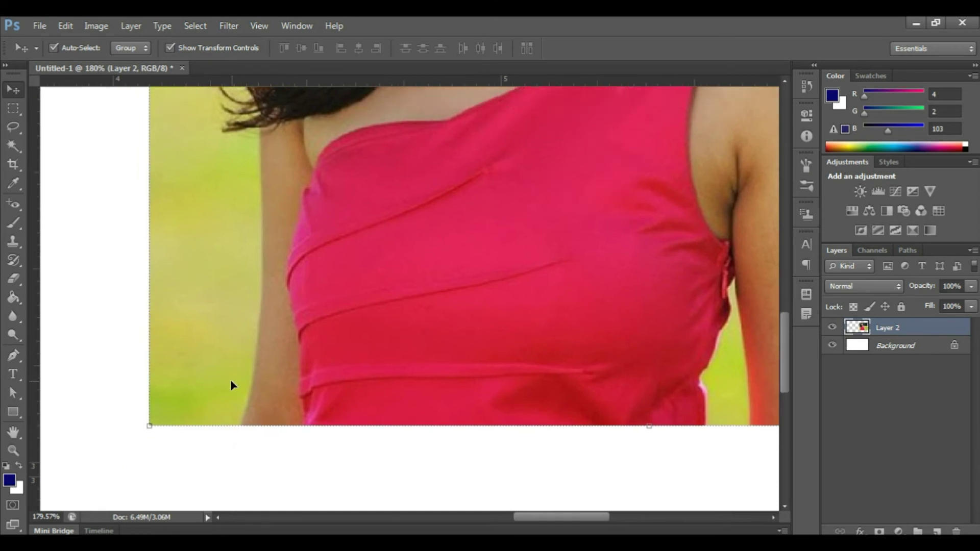
Start a pen path at the left arm's bottom and trace up to the hair edge
{"action": "left_click", "coordinate": [13, 356]}
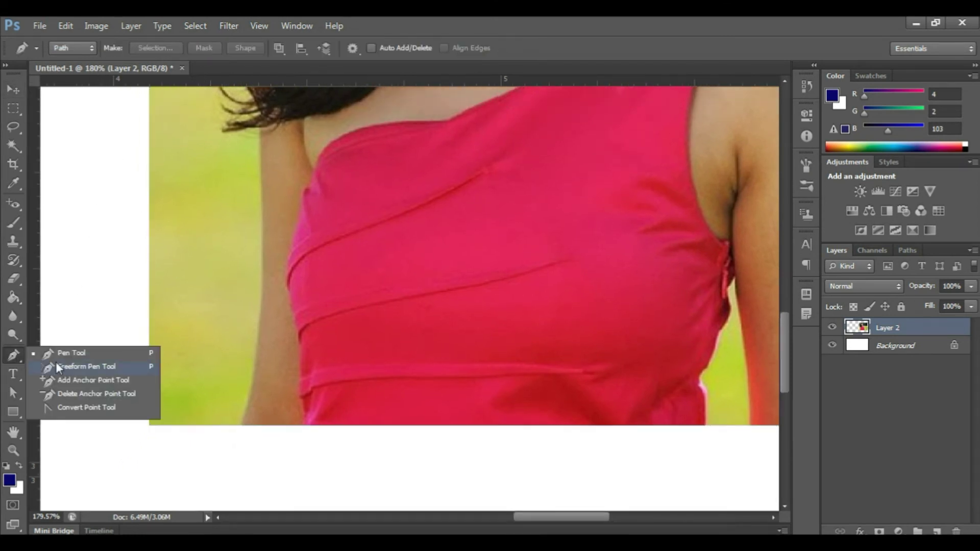
{"action": "left_click", "coordinate": [71, 354]}
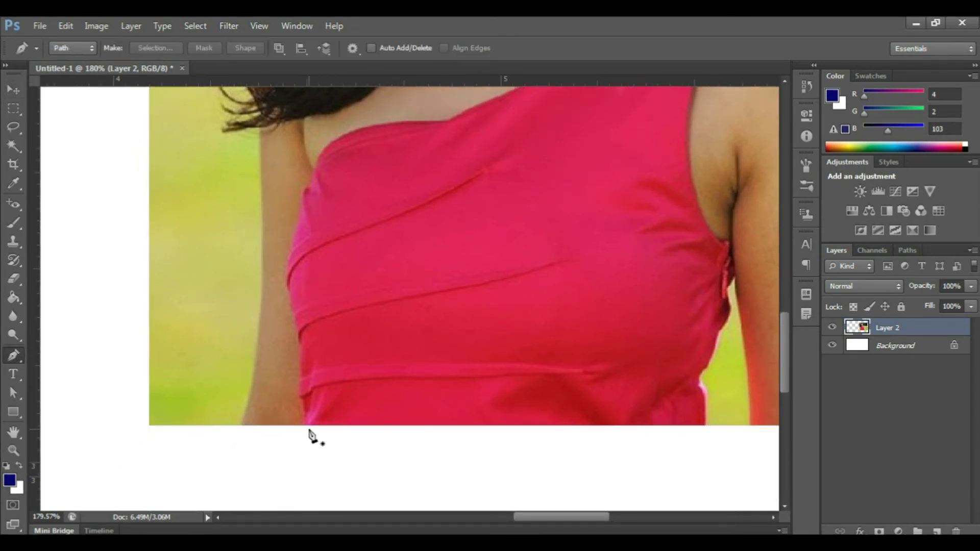
{"action": "left_click_drag", "start_coordinate": [310, 431], "coordinate": [264, 443]}
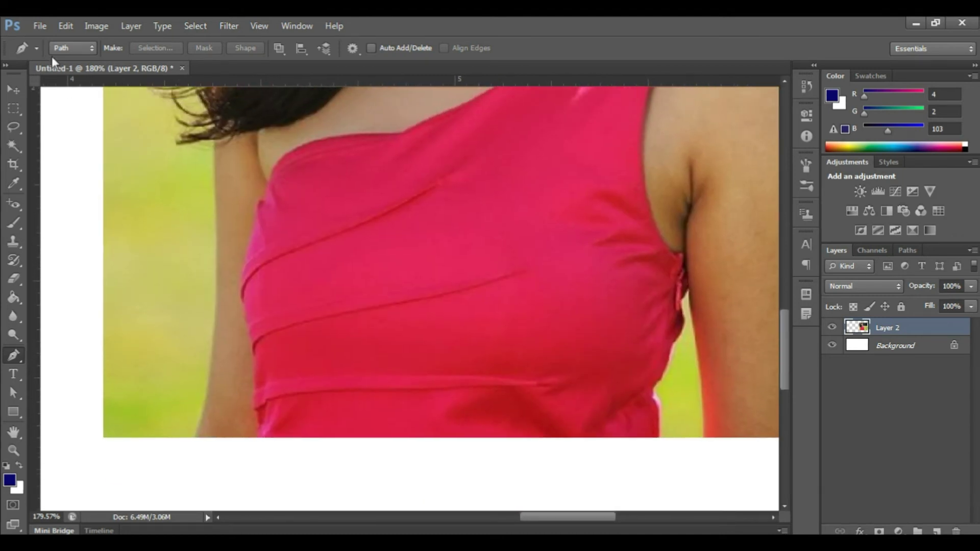
{"action": "mouse_move", "coordinate": [175, 355]}
{"action": "left_mouse_down"}
{"action": "mouse_move", "coordinate": [158, 374]}
{"action": "mouse_move", "coordinate": [199, 354]}
{"action": "left_mouse_up"}
{"action": "left_click", "coordinate": [177, 469]}
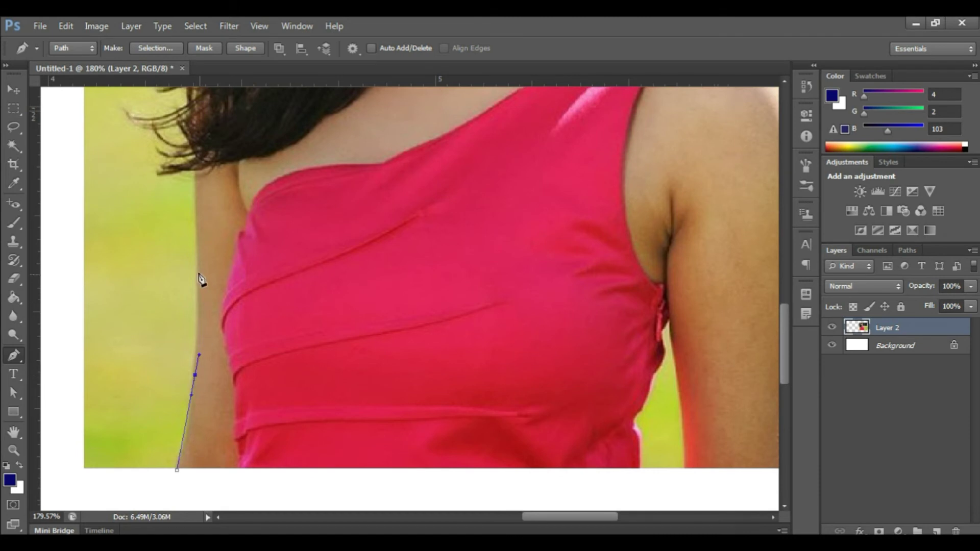
{"action": "mouse_move", "coordinate": [195, 268]}
{"action": "left_mouse_down"}
{"action": "mouse_move", "coordinate": [199, 253]}
{"action": "mouse_move", "coordinate": [205, 343]}
{"action": "left_mouse_up"}
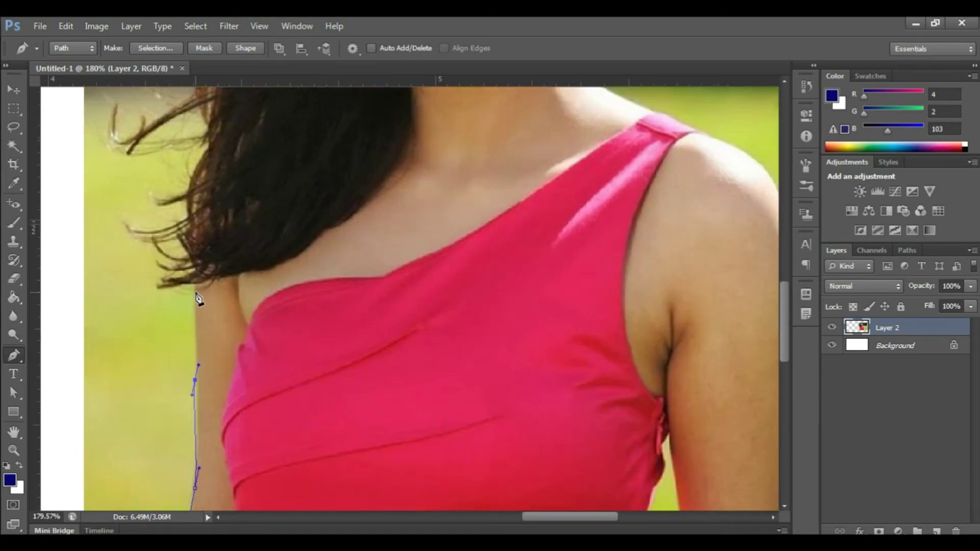
{"action": "key", "text": "ctrl+z"}
{"action": "left_click", "coordinate": [199, 371]}
{"action": "left_click", "coordinate": [197, 285]}
{"action": "left_click_drag", "start_coordinate": [222, 304], "coordinate": [414, 438]}
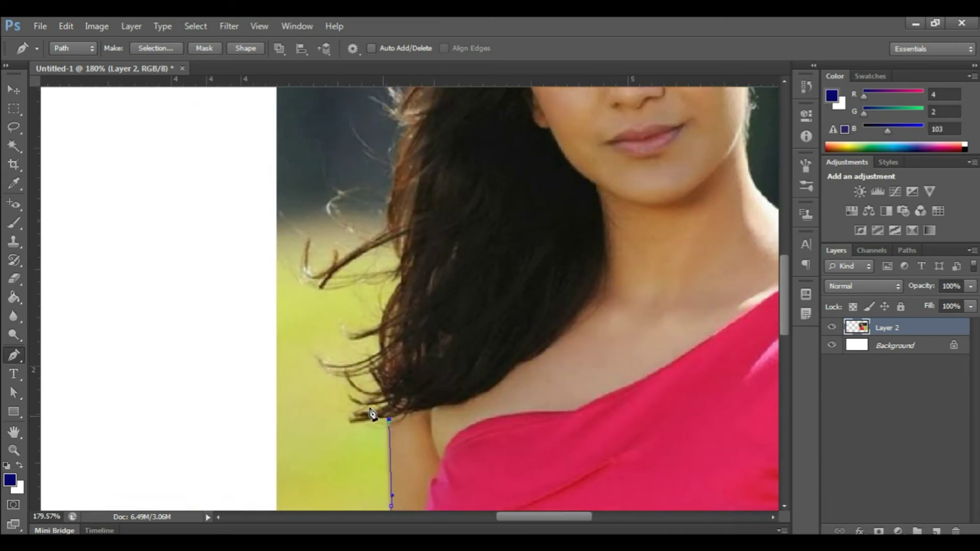
{"action": "left_click_drag", "start_coordinate": [333, 382], "coordinate": [386, 371]}
Trace the path up the hair, over the top of the head, and around the ear
{"action": "mouse_move", "coordinate": [396, 83]}
{"action": "left_mouse_down"}
{"action": "mouse_move", "coordinate": [353, 351]}
{"action": "mouse_move", "coordinate": [391, 308]}
{"action": "left_mouse_up"}
{"action": "mouse_move", "coordinate": [408, 218]}
{"action": "left_mouse_down"}
{"action": "mouse_move", "coordinate": [412, 195]}
{"action": "mouse_move", "coordinate": [288, 278]}
{"action": "left_mouse_up"}
{"action": "left_click_drag", "start_coordinate": [366, 227], "coordinate": [394, 209]}
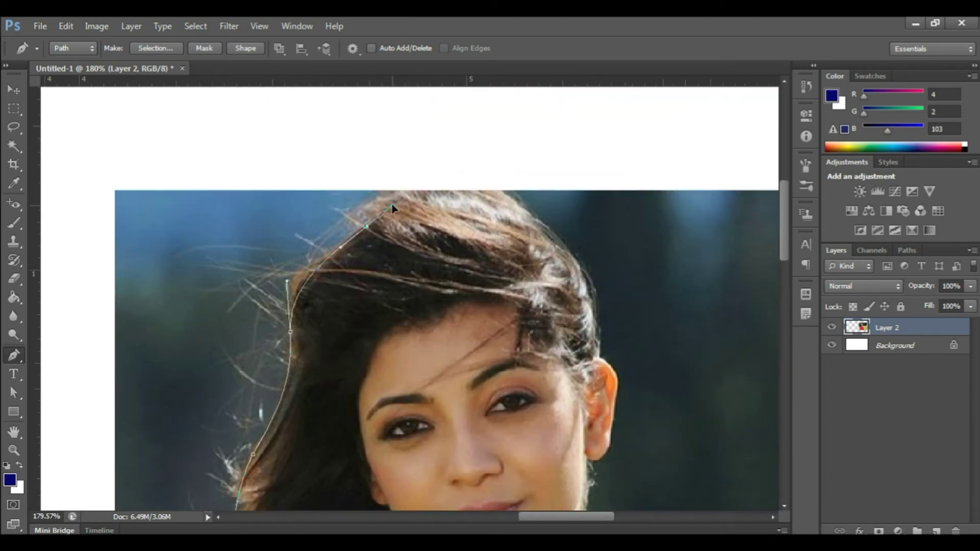
{"action": "left_click", "coordinate": [367, 225], "text": "alt"}
{"action": "left_click_drag", "start_coordinate": [495, 193], "coordinate": [559, 223]}
{"action": "left_click_drag", "start_coordinate": [558, 277], "coordinate": [403, 206]}
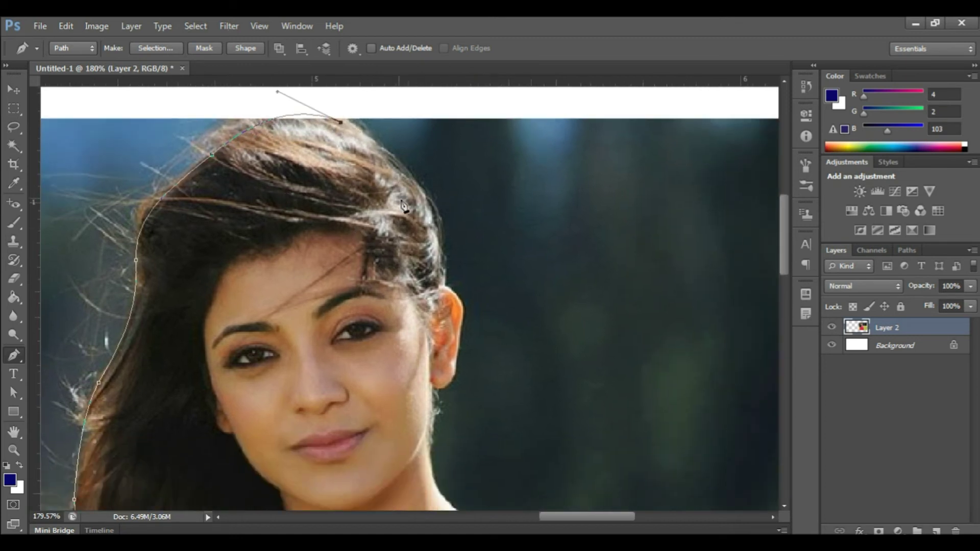
{"action": "left_click_drag", "start_coordinate": [444, 276], "coordinate": [449, 402]}
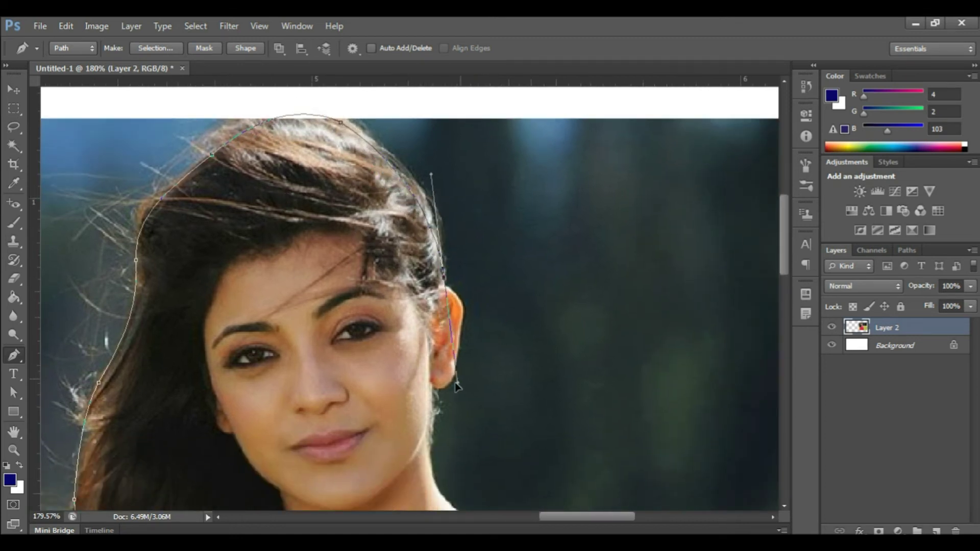
{"action": "mouse_move", "coordinate": [453, 382]}
{"action": "left_mouse_down"}
{"action": "mouse_move", "coordinate": [410, 295]}
{"action": "mouse_move", "coordinate": [391, 329]}
{"action": "left_mouse_up"}
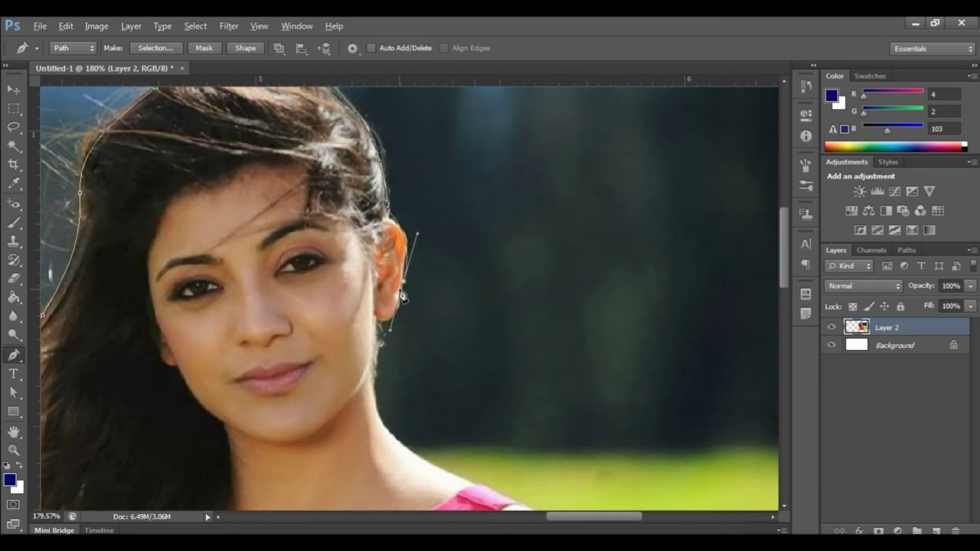
{"action": "scroll", "coordinate": [404, 326], "scroll_direction": "up", "scroll_amount": 5}
{"action": "left_click_drag", "start_coordinate": [358, 315], "coordinate": [329, 282]}
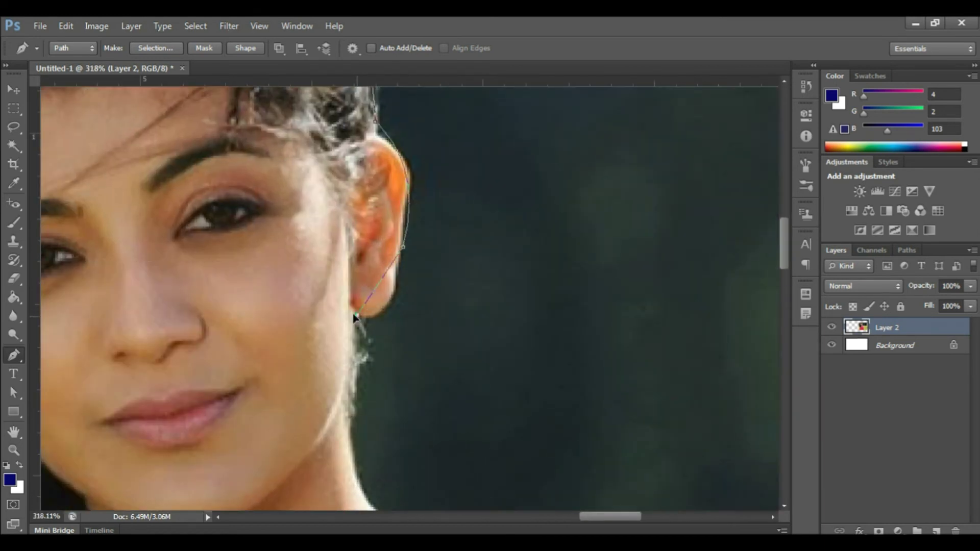
Continue the path down the neck, across the shoulder and dress strap
{"action": "left_click_drag", "start_coordinate": [361, 320], "coordinate": [317, 306]}
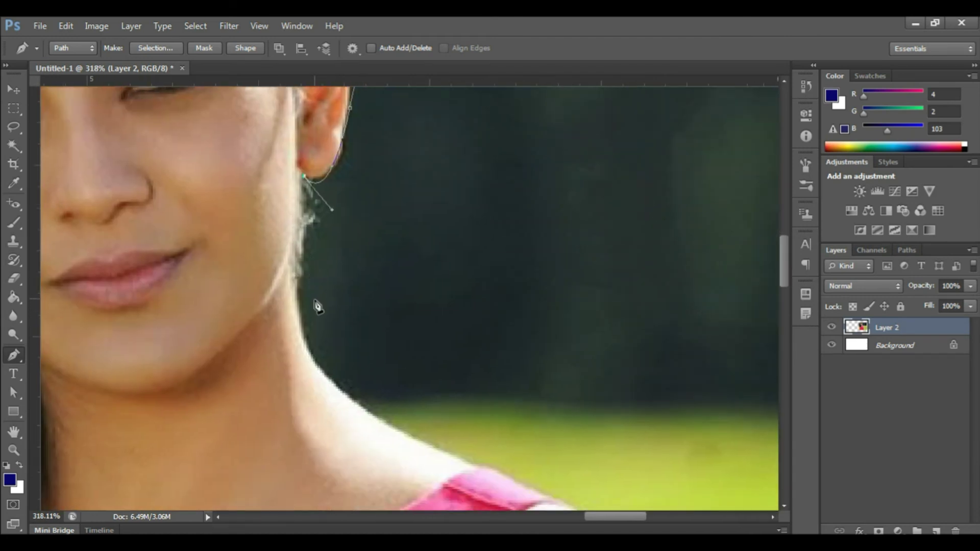
{"action": "left_click", "coordinate": [295, 285]}
{"action": "left_click_drag", "start_coordinate": [350, 399], "coordinate": [411, 435]}
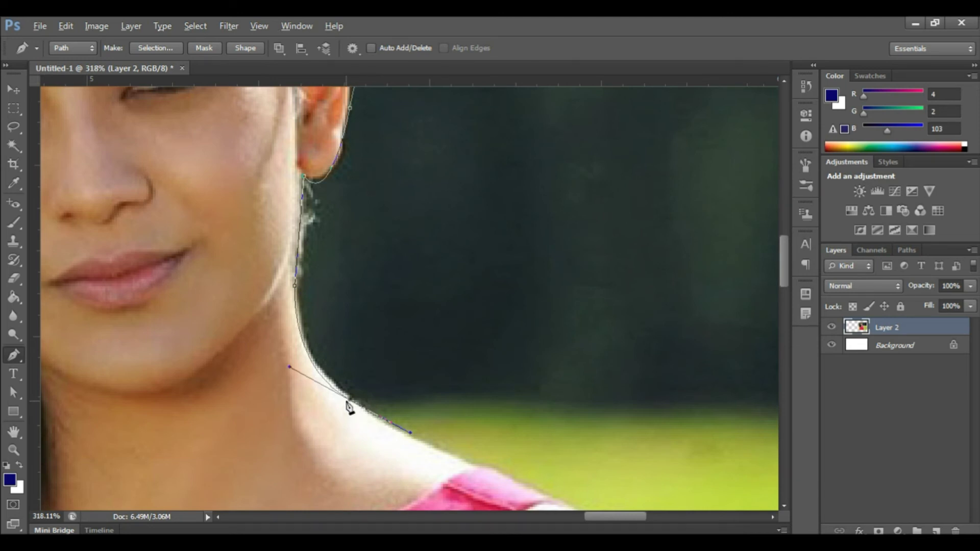
{"action": "left_click_drag", "start_coordinate": [374, 427], "coordinate": [301, 334]}
{"action": "left_click", "coordinate": [328, 319]}
{"action": "left_click", "coordinate": [378, 332]}
{"action": "scroll", "coordinate": [374, 382], "scroll_direction": "down", "scroll_amount": 3}
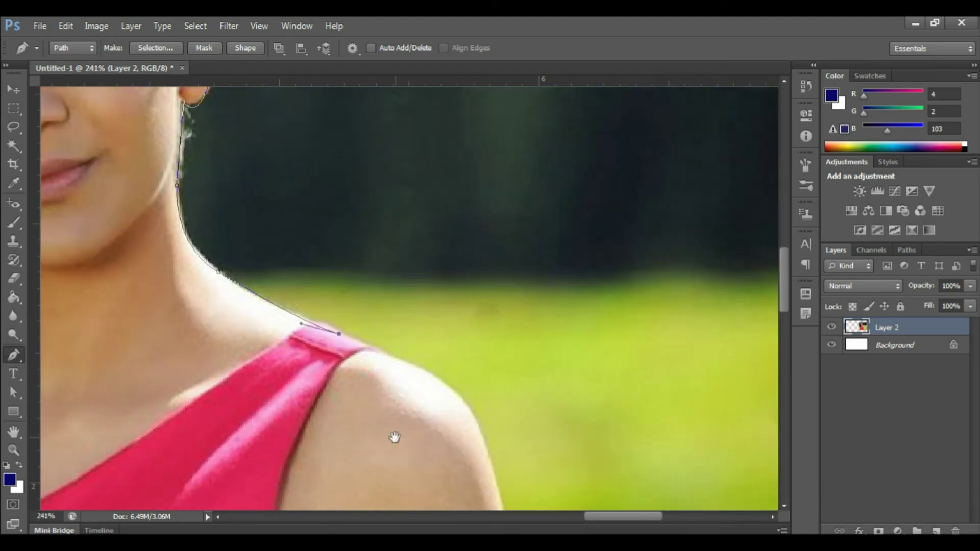
{"action": "left_click_drag", "start_coordinate": [396, 446], "coordinate": [266, 247]}
{"action": "left_click_drag", "start_coordinate": [319, 297], "coordinate": [332, 459]}
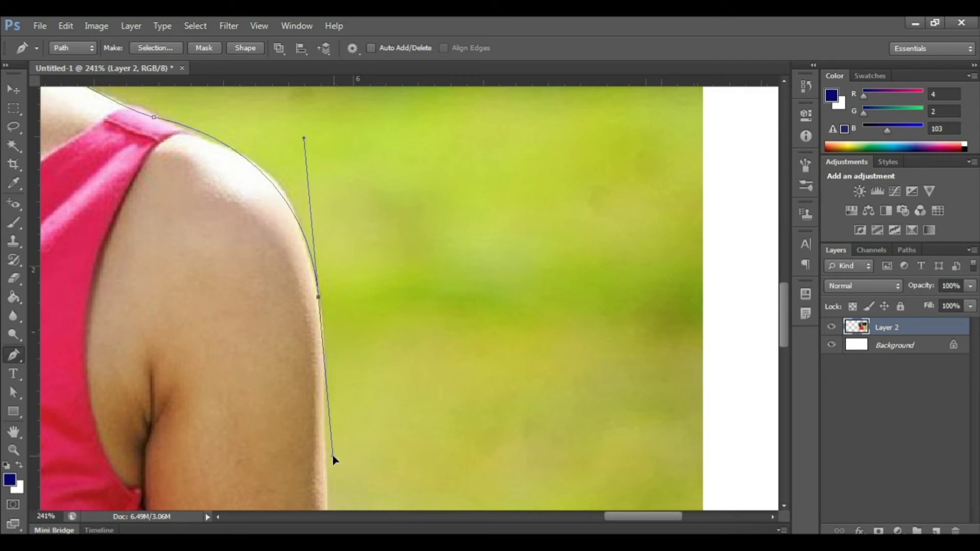
Trace down the right arm's outer edge and across its bottom at the photo edge
{"action": "left_click_drag", "start_coordinate": [332, 454], "coordinate": [473, 292]}
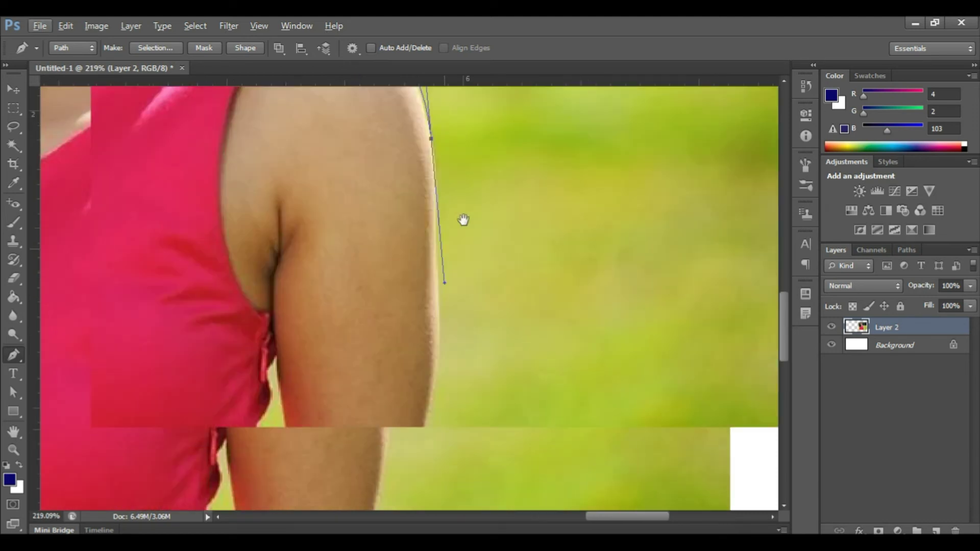
{"action": "left_click", "coordinate": [469, 290]}
{"action": "scroll", "coordinate": [468, 281], "scroll_direction": "down", "scroll_amount": 3}
{"action": "left_click_drag", "start_coordinate": [465, 247], "coordinate": [466, 274]}
{"action": "left_click", "coordinate": [466, 350]}
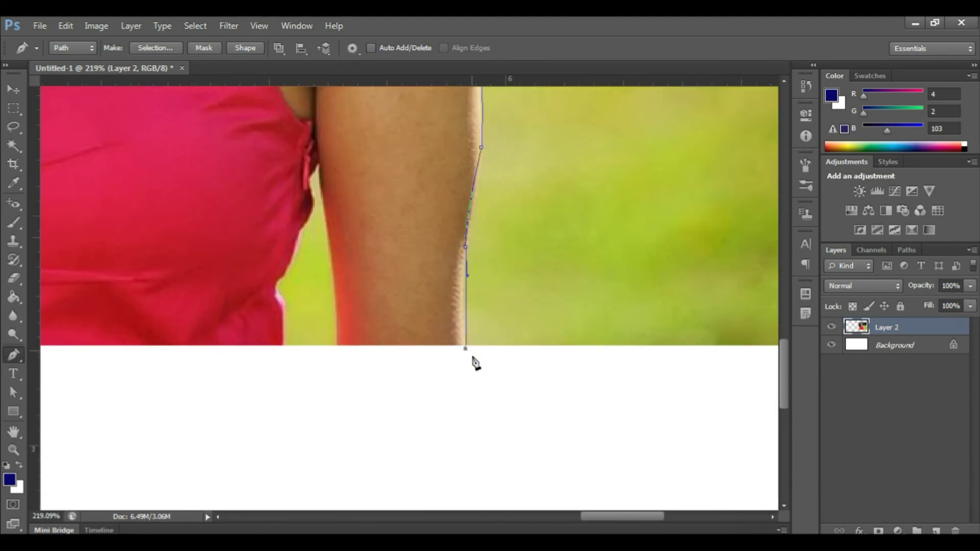
{"action": "left_click", "coordinate": [339, 347]}
Run the path up the inner arm and curve it down along the dress edge
{"action": "left_click", "coordinate": [318, 169]}
{"action": "left_click", "coordinate": [308, 177]}
{"action": "scroll", "coordinate": [320, 221], "scroll_direction": "up", "scroll_amount": 2}
{"action": "scroll", "coordinate": [321, 221], "scroll_direction": "up", "scroll_amount": 1}
{"action": "left_click_drag", "start_coordinate": [293, 234], "coordinate": [277, 241]}
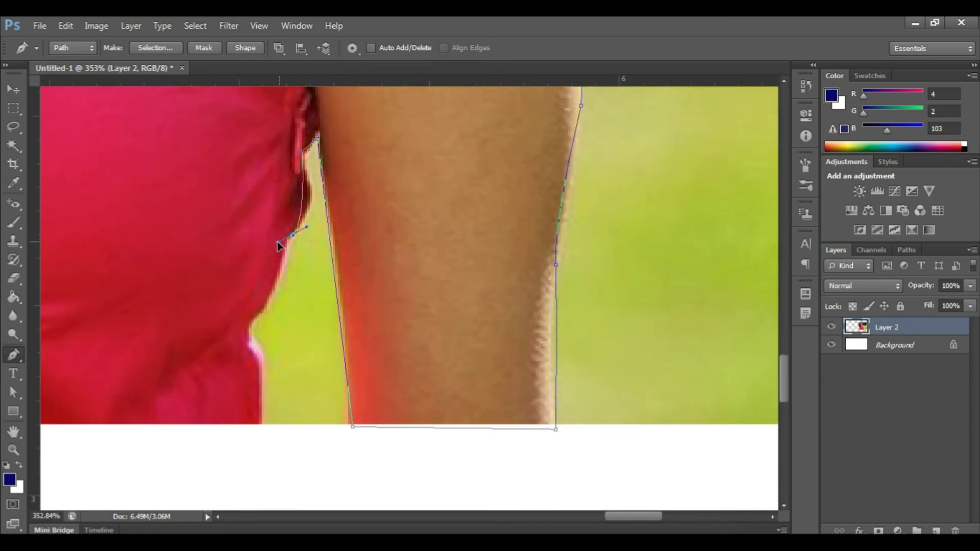
{"action": "mouse_move", "coordinate": [256, 320]}
{"action": "left_mouse_down"}
{"action": "mouse_move", "coordinate": [249, 331]}
{"action": "mouse_move", "coordinate": [264, 370]}
{"action": "left_mouse_up"}
{"action": "scroll", "coordinate": [267, 426], "scroll_direction": "down", "scroll_amount": 2}
{"action": "scroll", "coordinate": [273, 427], "scroll_direction": "down", "scroll_amount": 3}
Bring the outline's lower-left end into view and close the path at its starting anchor
{"action": "scroll", "coordinate": [278, 439], "scroll_direction": "down", "scroll_amount": 3}
{"action": "left_click_drag", "start_coordinate": [280, 446], "coordinate": [355, 384]}
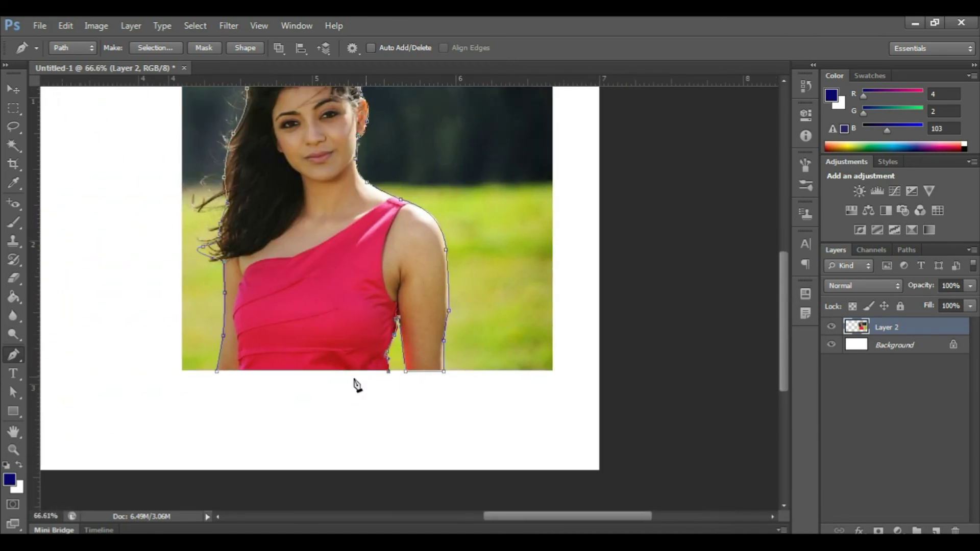
{"action": "scroll", "coordinate": [280, 393], "scroll_direction": "up", "scroll_amount": 2}
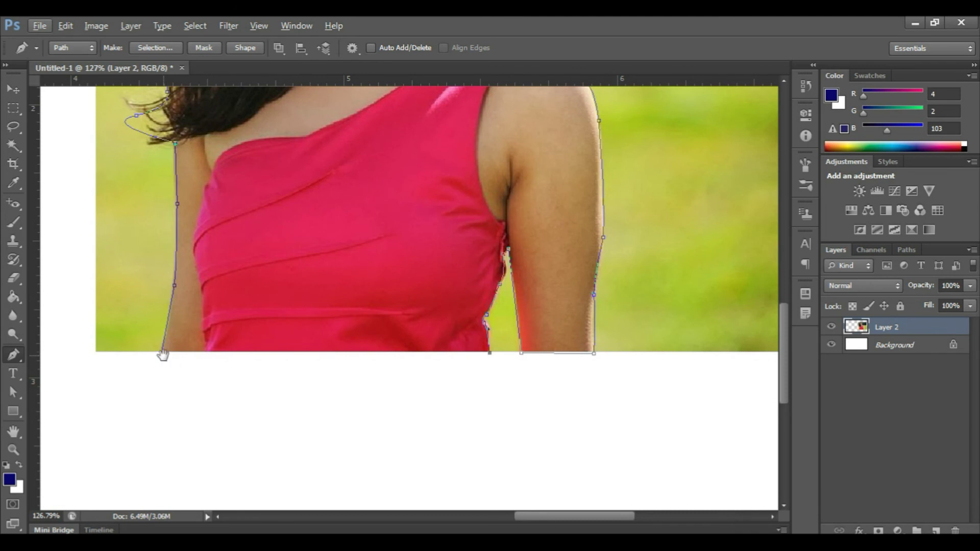
{"action": "left_click_drag", "start_coordinate": [162, 354], "coordinate": [163, 407]}
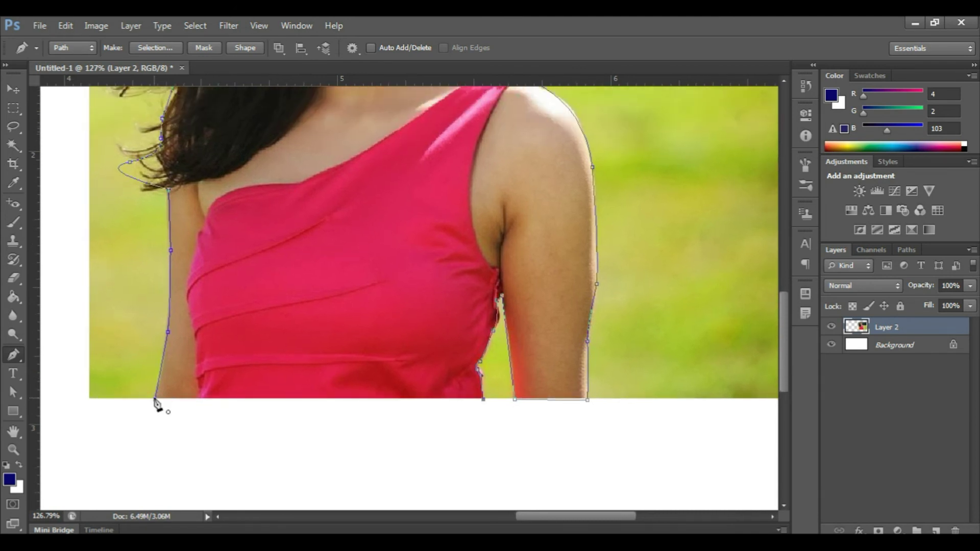
{"action": "left_click", "coordinate": [154, 400]}
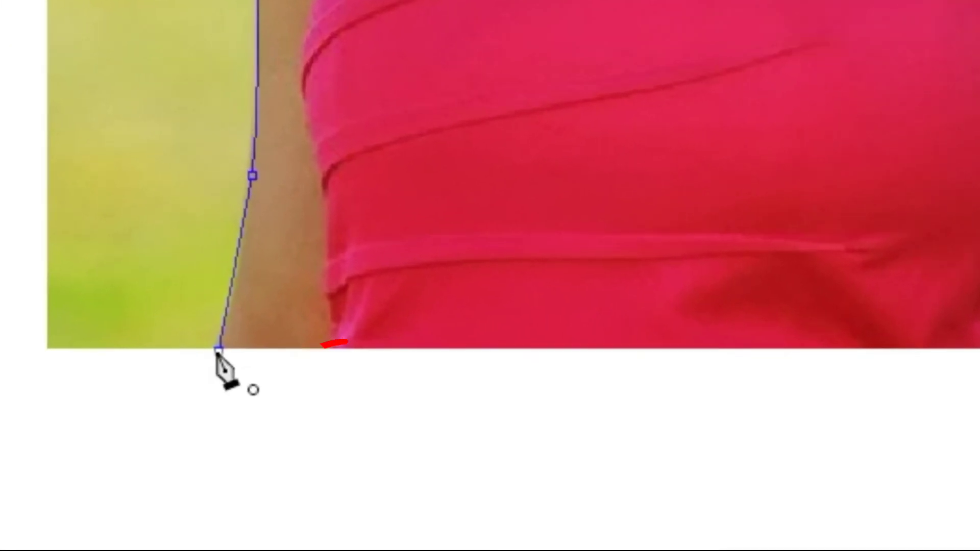
{"action": "left_click", "coordinate": [279, 305]}
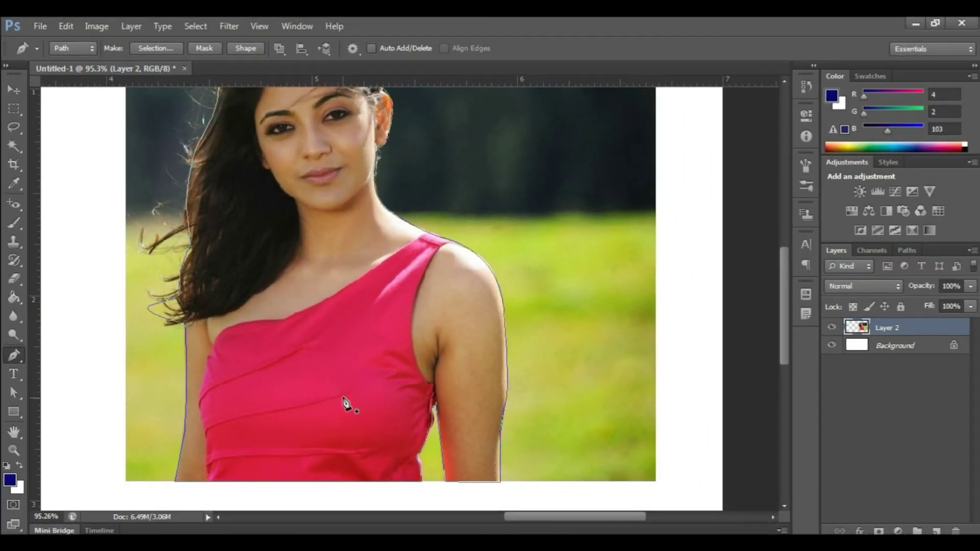
{"action": "right_click", "coordinate": [287, 260]}
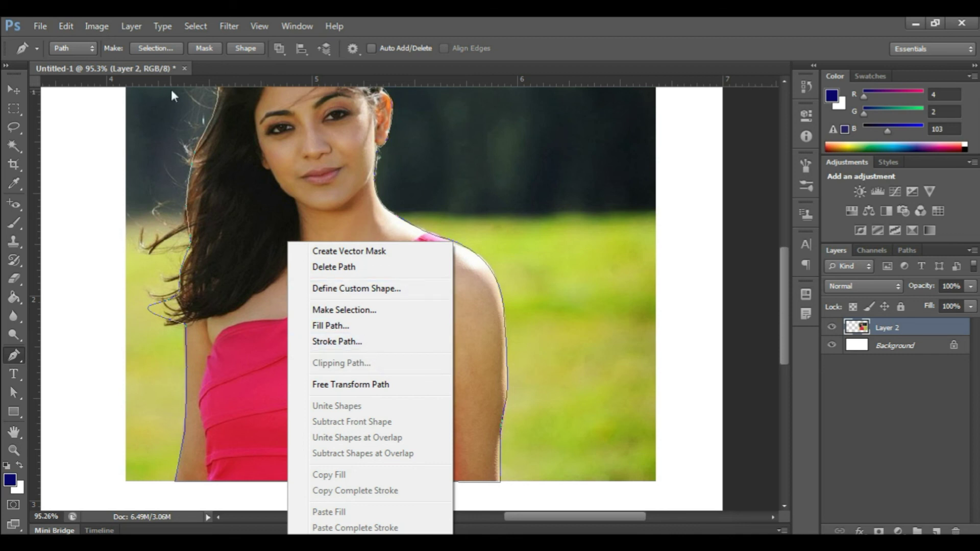
Make a selection from the path with 0 px feather radius and anti-aliasing on
{"action": "left_click", "coordinate": [328, 312]}
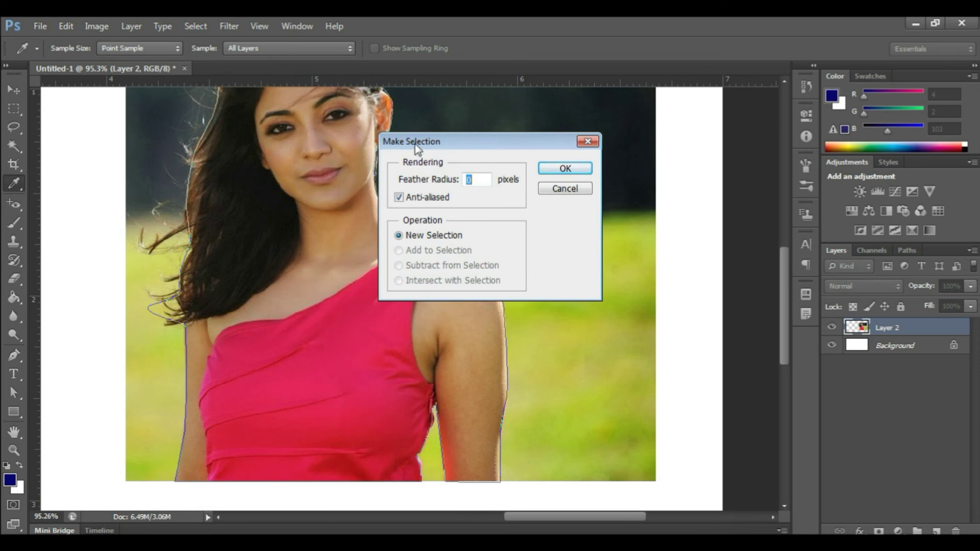
{"action": "left_click_drag", "start_coordinate": [414, 144], "coordinate": [402, 216]}
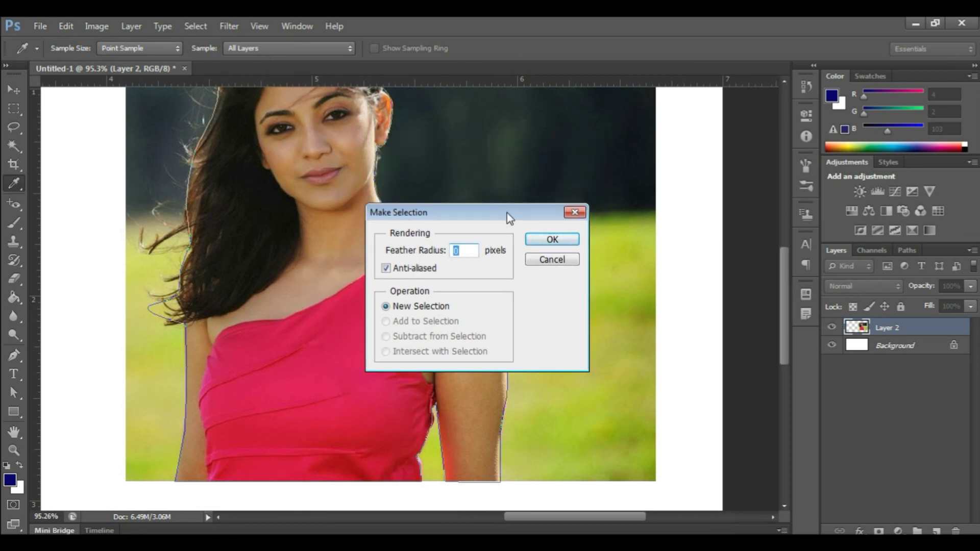
{"action": "left_click_drag", "start_coordinate": [510, 213], "coordinate": [569, 213]}
{"action": "left_click", "coordinate": [602, 244]}
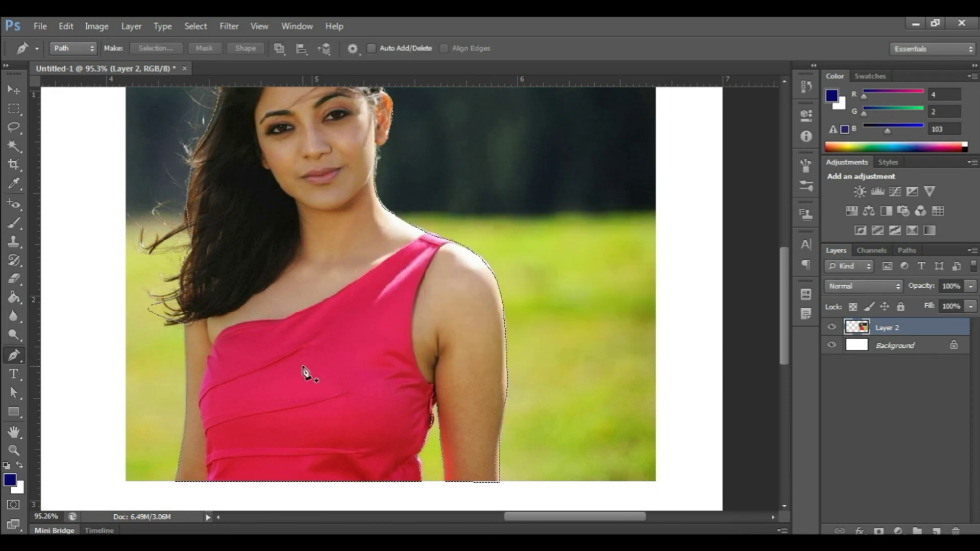
{"action": "scroll", "coordinate": [305, 373], "scroll_direction": "down", "scroll_amount": 1}
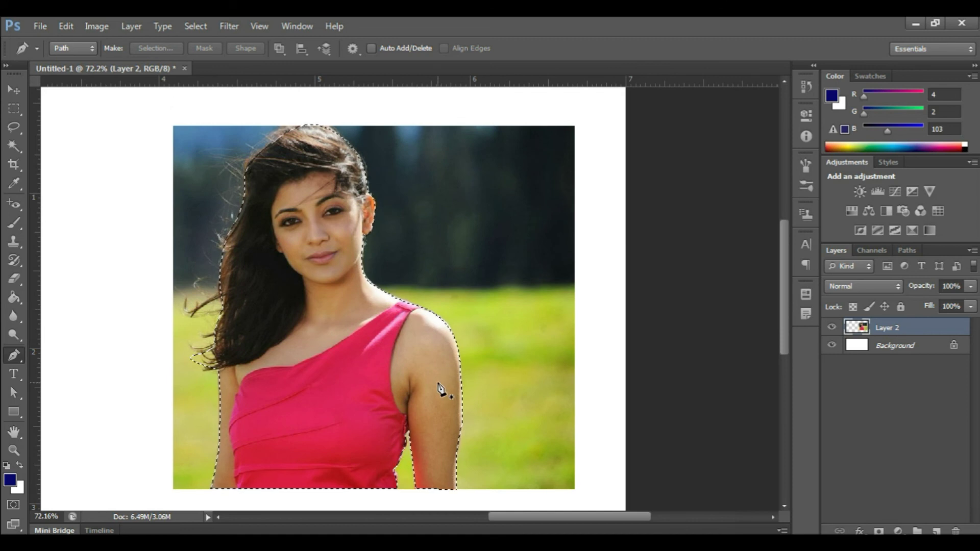
{"action": "scroll", "coordinate": [442, 392], "scroll_direction": "down", "scroll_amount": 1}
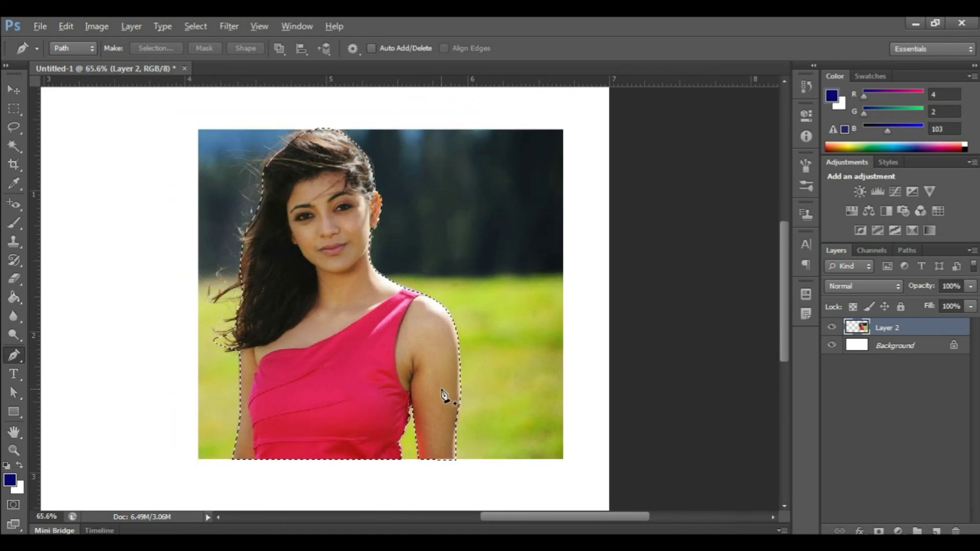
{"action": "mouse_move", "coordinate": [408, 372]}
{"action": "left_mouse_down"}
{"action": "mouse_move", "coordinate": [525, 350]}
{"action": "mouse_move", "coordinate": [564, 354]}
{"action": "left_mouse_up"}
{"action": "key", "text": "v"}
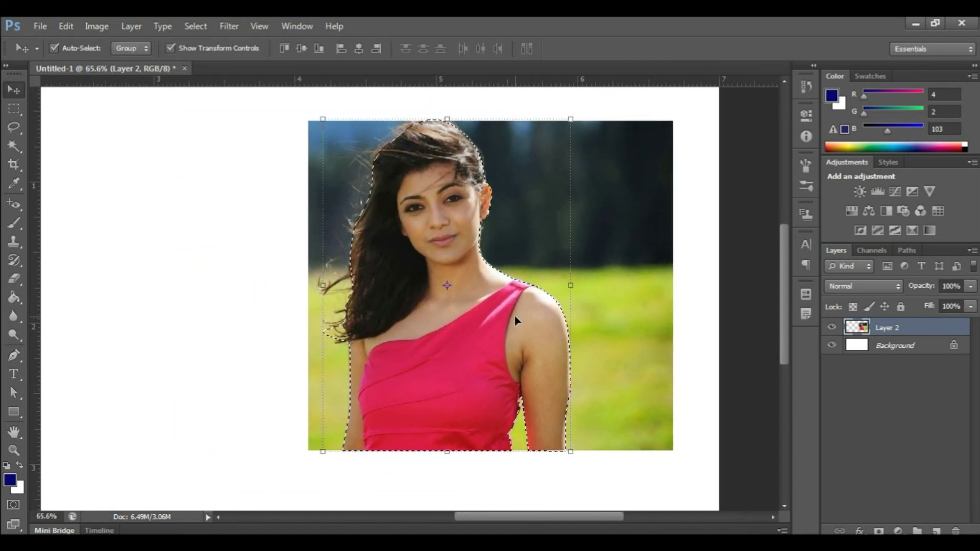
{"action": "left_click_drag", "start_coordinate": [514, 320], "coordinate": [192, 321]}
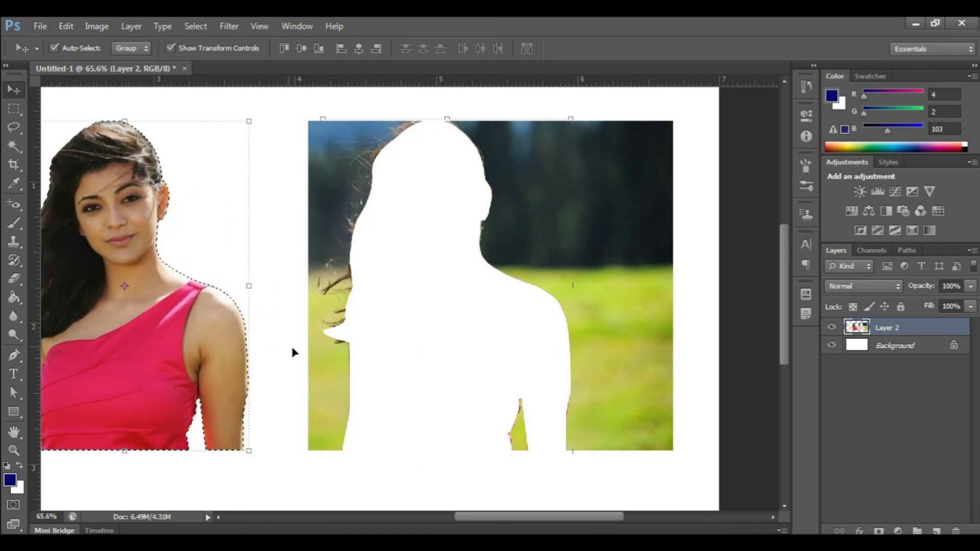
{"action": "left_click_drag", "start_coordinate": [285, 354], "coordinate": [422, 342]}
{"action": "key", "text": "ctrl+z"}
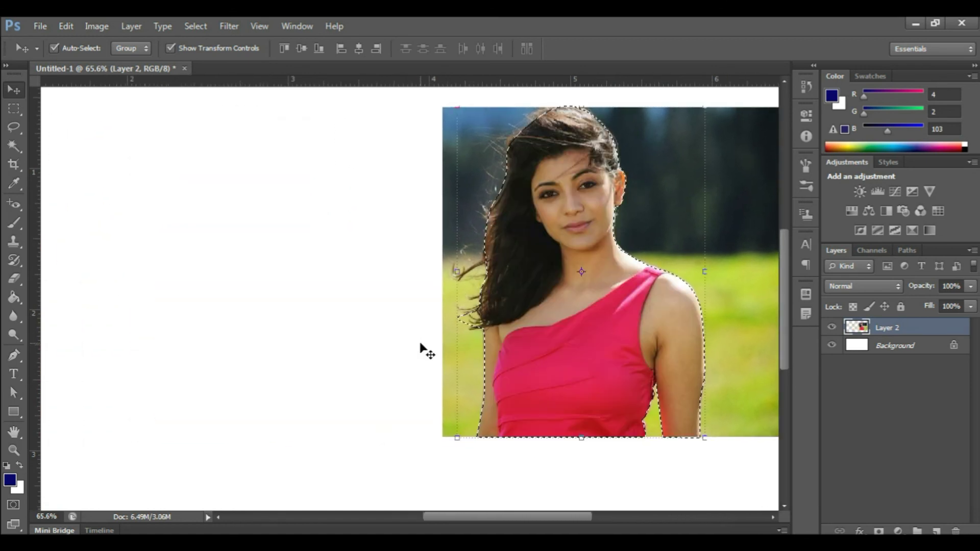
{"action": "mouse_move", "coordinate": [418, 354]}
{"action": "left_mouse_down"}
{"action": "mouse_move", "coordinate": [67, 353]}
{"action": "mouse_move", "coordinate": [76, 362]}
{"action": "left_mouse_up"}
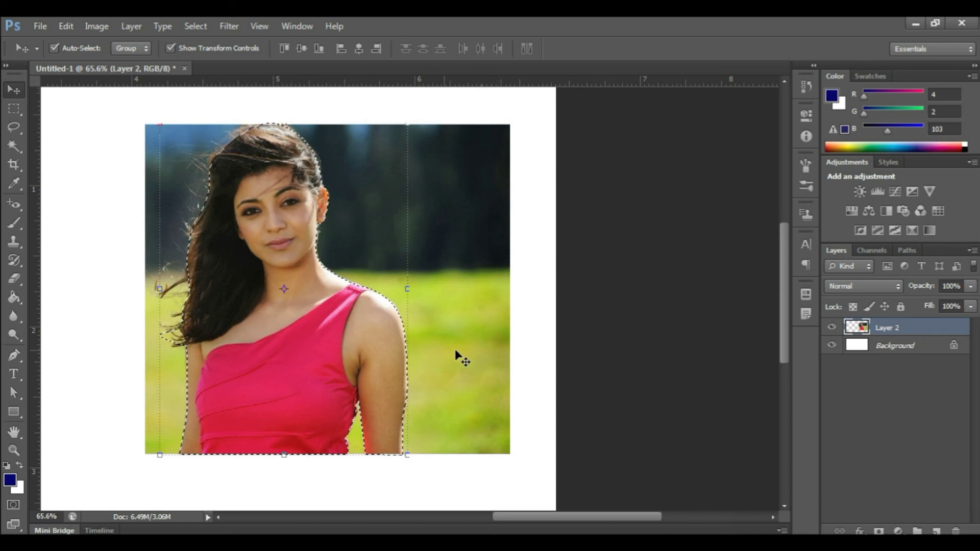
{"action": "key", "text": "ctrl+0"}
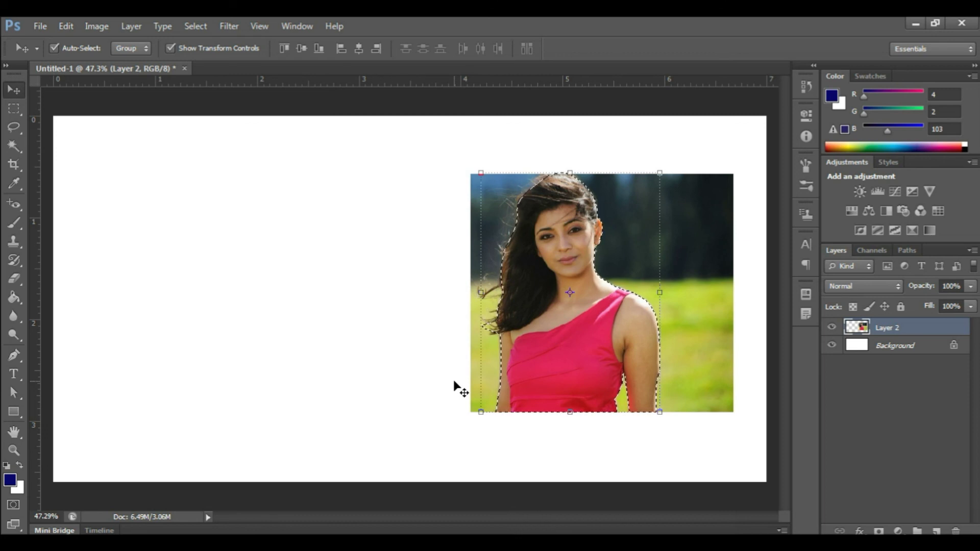
Invert the selection, delete the background around the woman, deselect, and move her left
{"action": "key", "text": "ctrl+alt+i"}
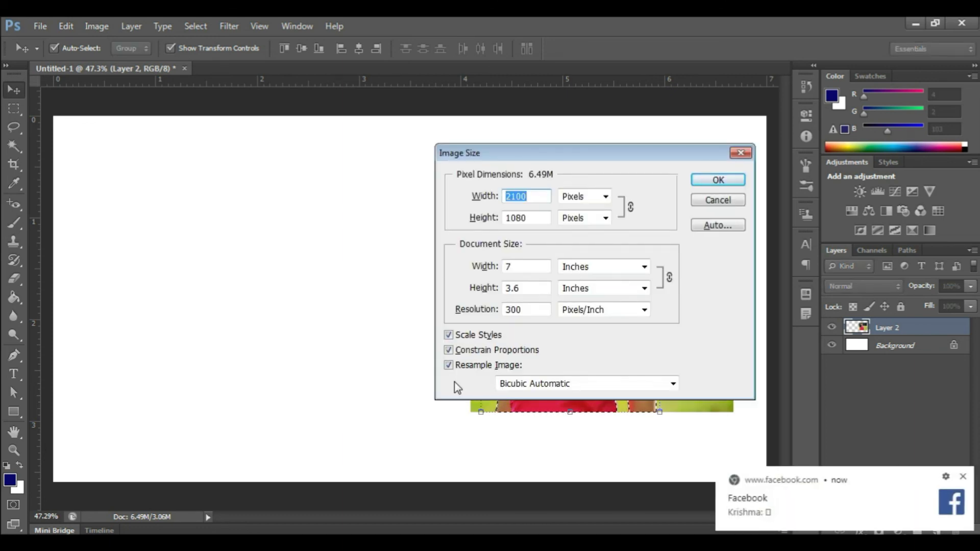
{"action": "left_click", "coordinate": [734, 202]}
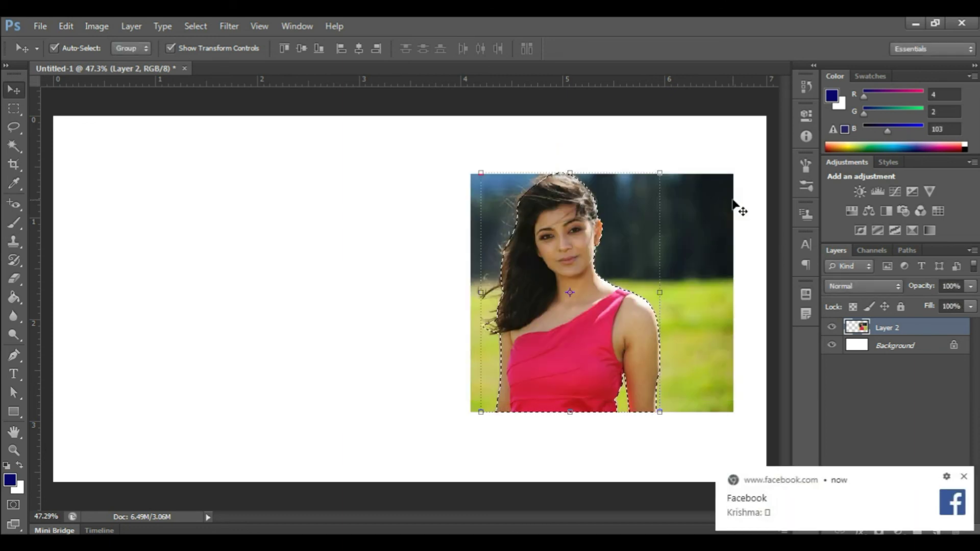
{"action": "key", "text": "shift+ctrl+i"}
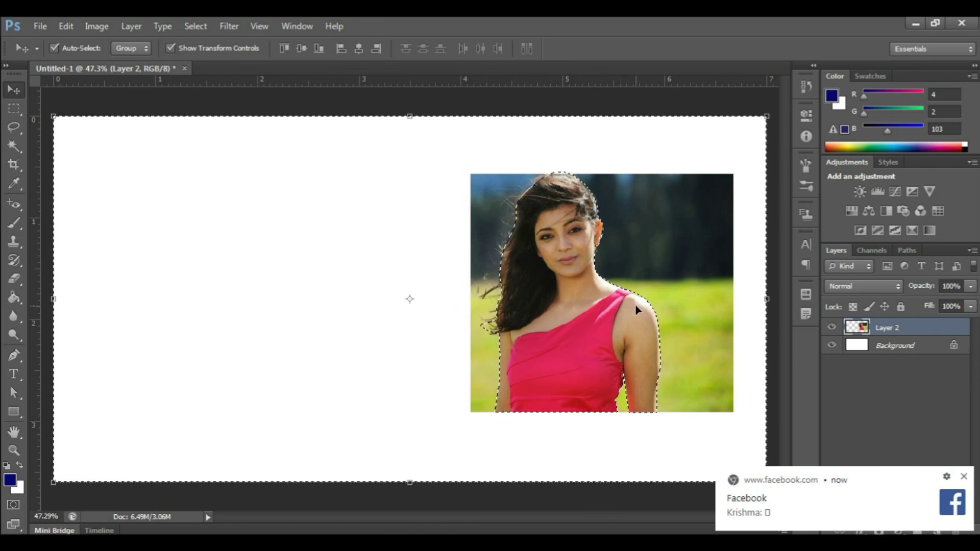
{"action": "key", "text": "Delete"}
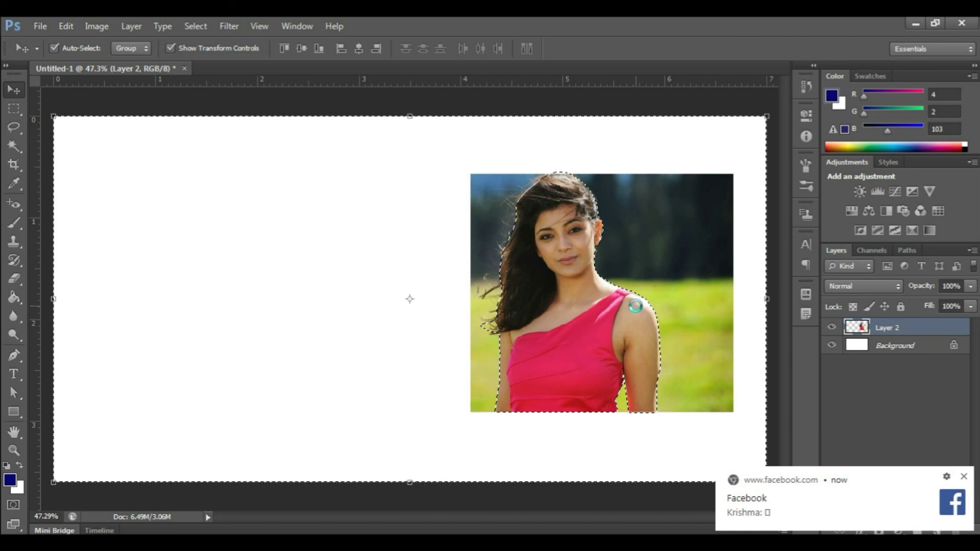
{"action": "key", "text": "ctrl+d"}
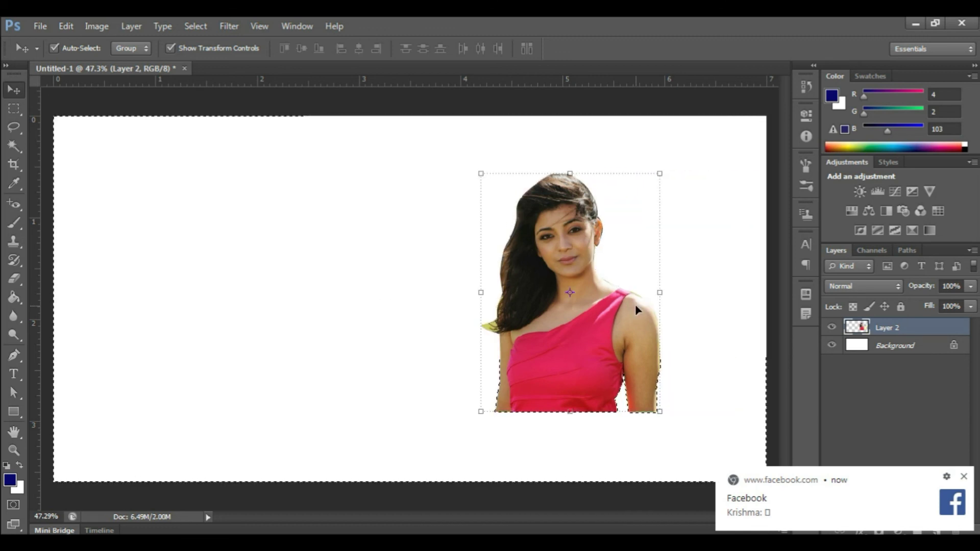
{"action": "mouse_move", "coordinate": [629, 305]}
{"action": "left_mouse_down"}
{"action": "mouse_move", "coordinate": [567, 322]}
{"action": "mouse_move", "coordinate": [351, 322]}
{"action": "left_mouse_up"}
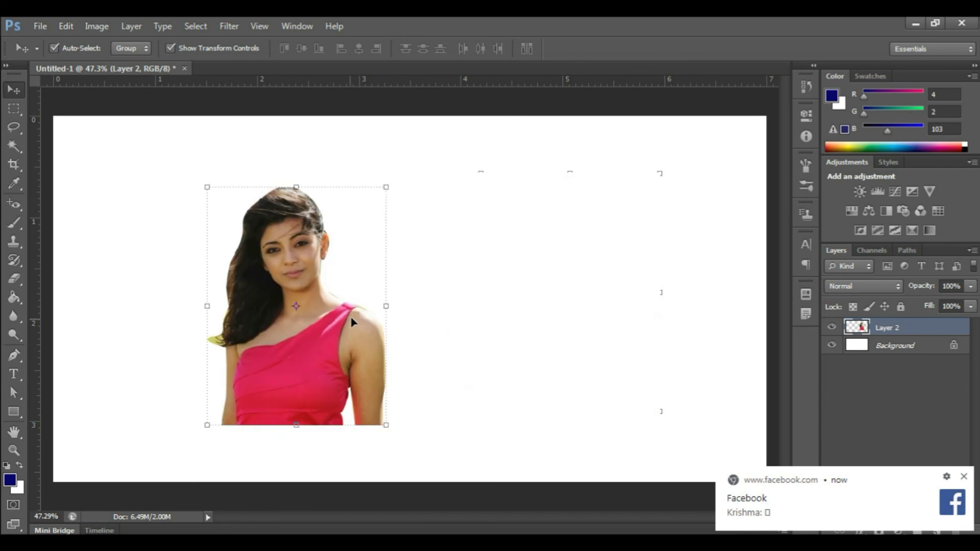
Scale the woman up in two transforms and push her against the canvas's left edge
{"action": "left_click_drag", "start_coordinate": [387, 188], "coordinate": [423, 138]}
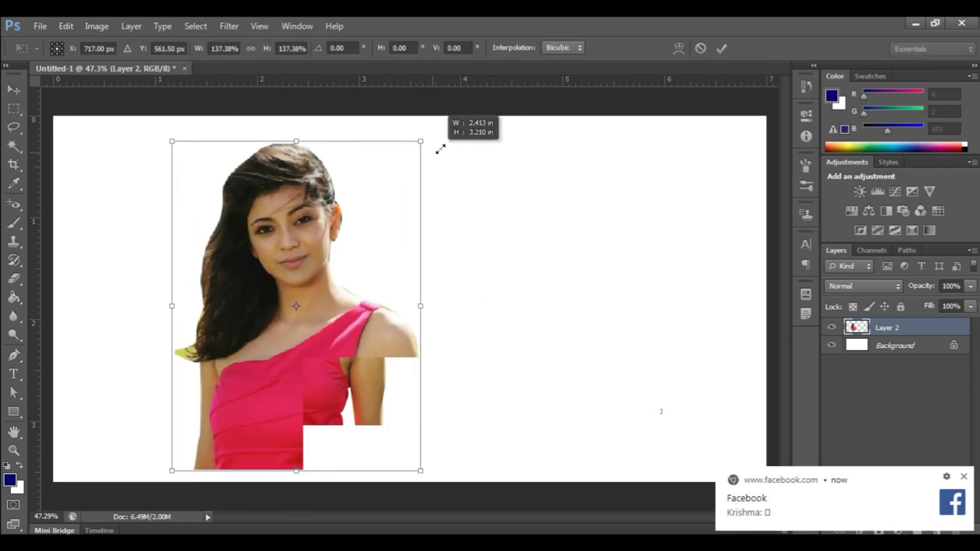
{"action": "key", "text": "Return"}
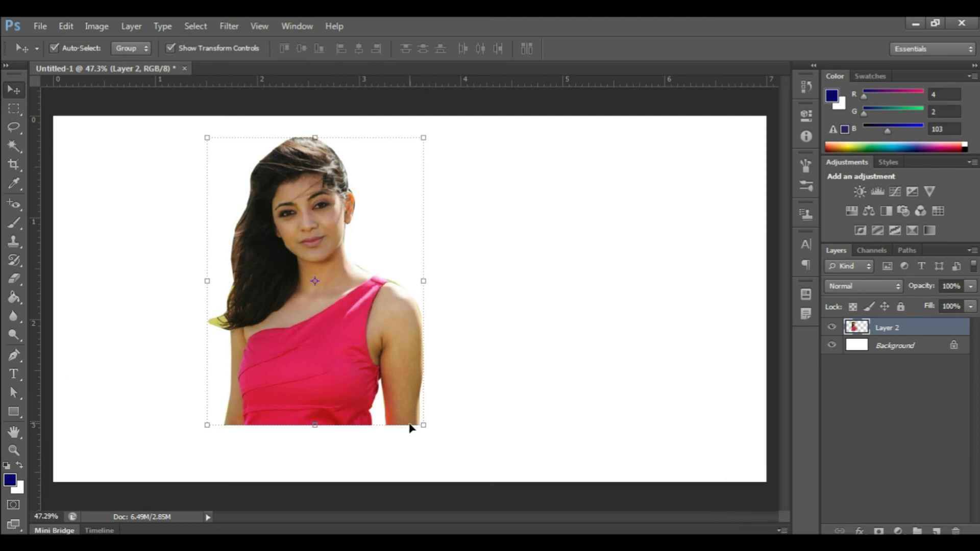
{"action": "left_click_drag", "start_coordinate": [206, 425], "coordinate": [165, 479]}
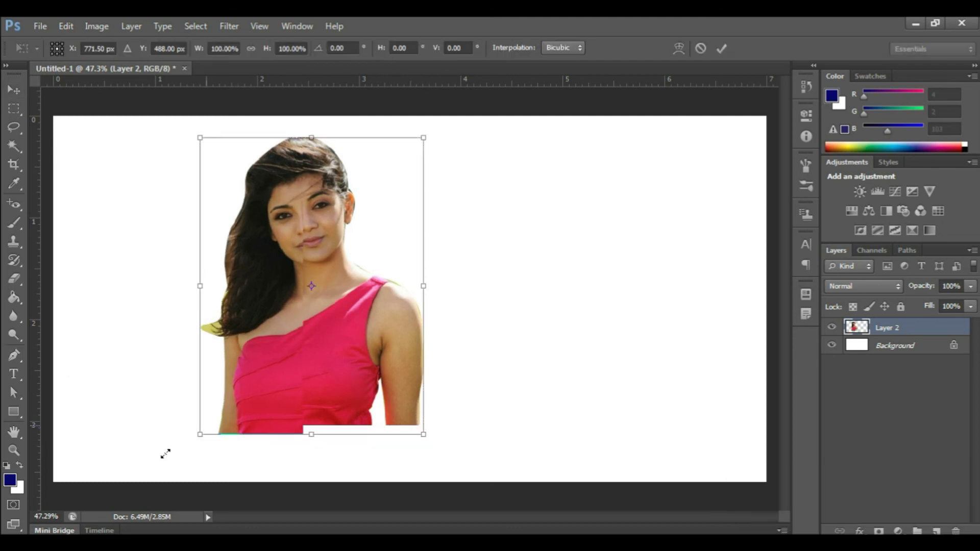
{"action": "key", "text": "Return"}
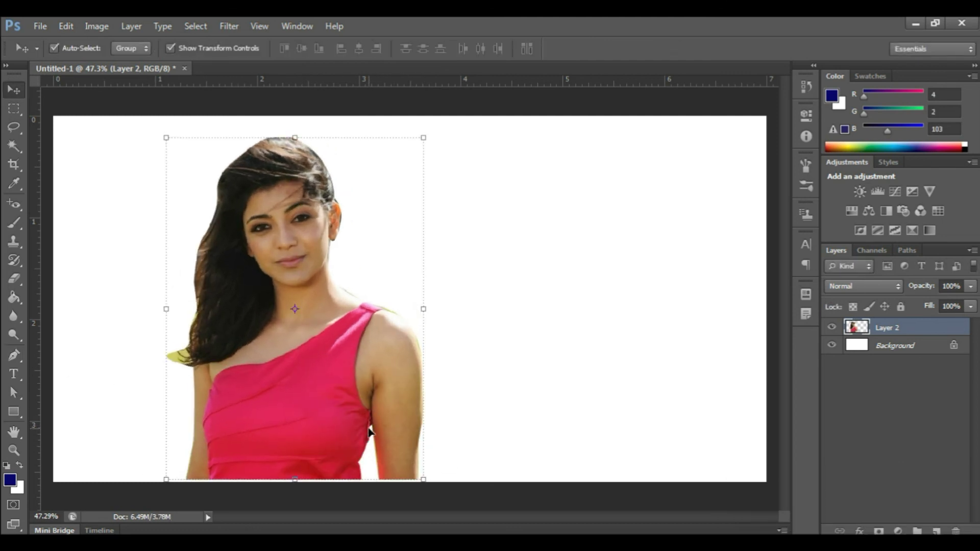
{"action": "left_click_drag", "start_coordinate": [322, 400], "coordinate": [307, 397]}
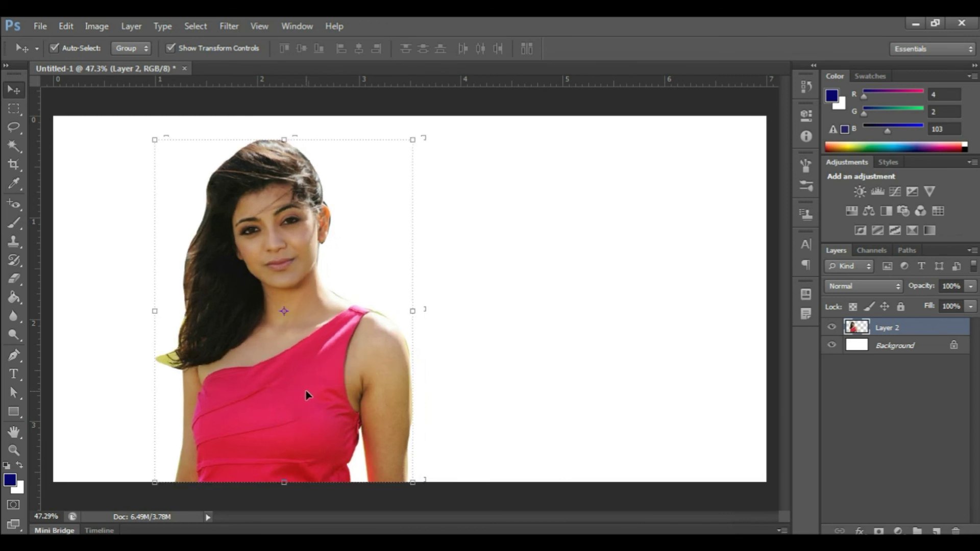